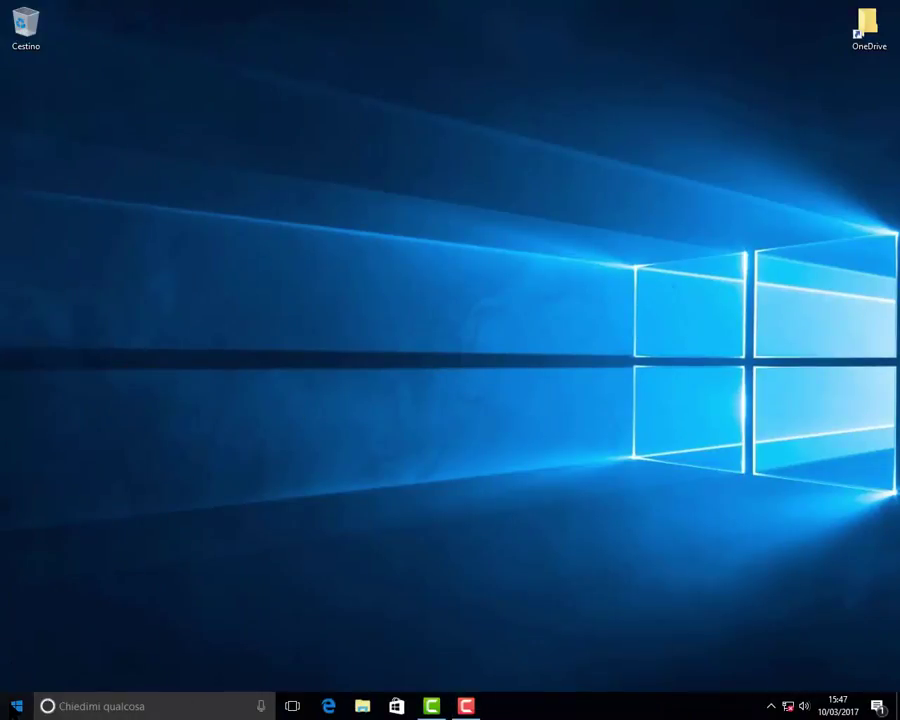
Open the printers and scanners settings and view the alternative options for adding an unlisted printer, without adding one
click(16, 706)
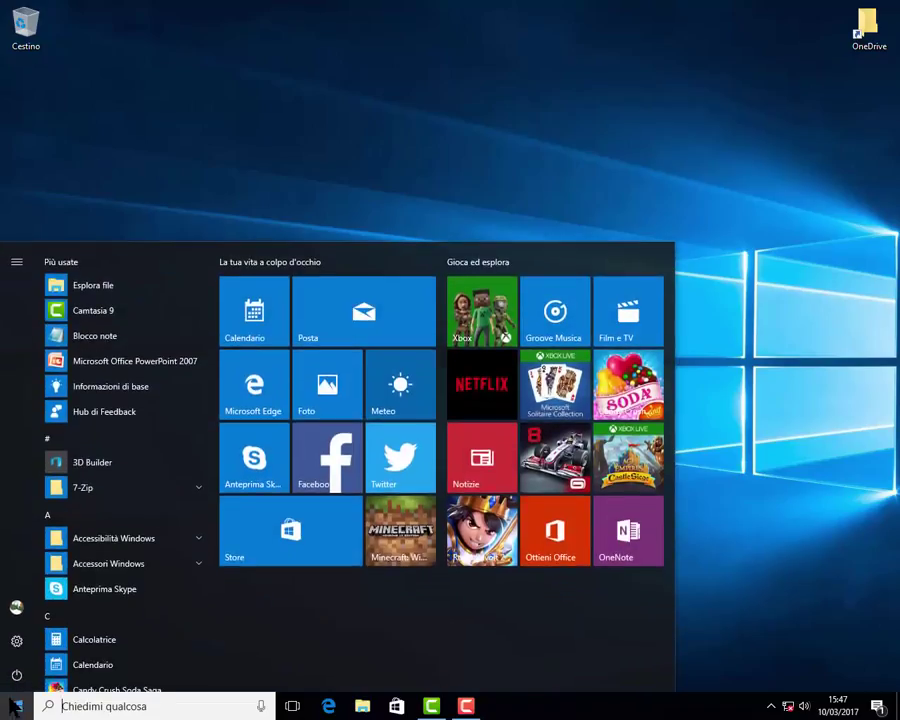
click(16, 641)
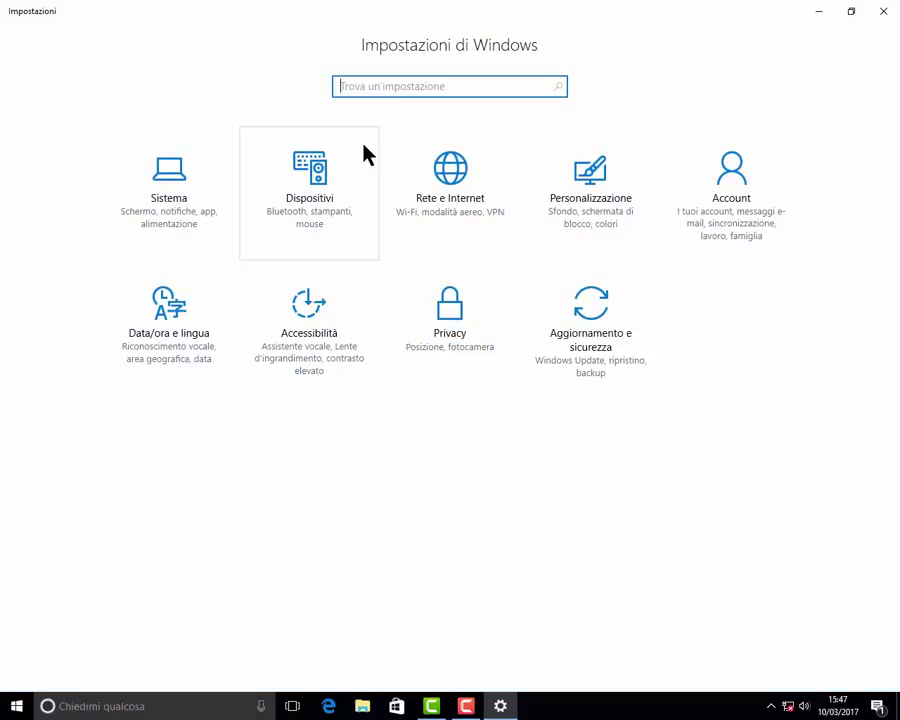
click(318, 216)
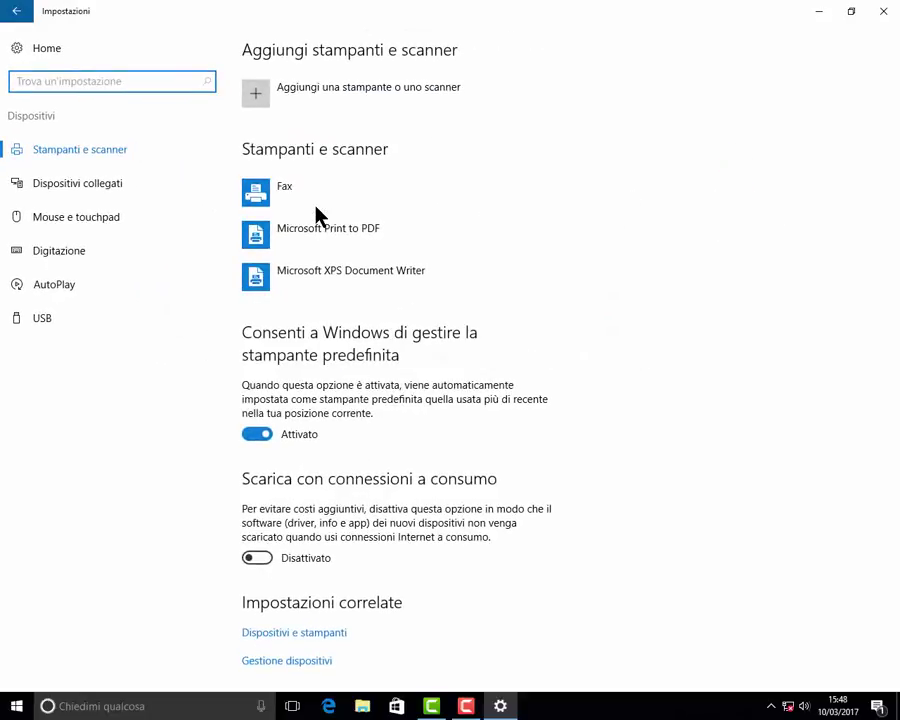
click(262, 98)
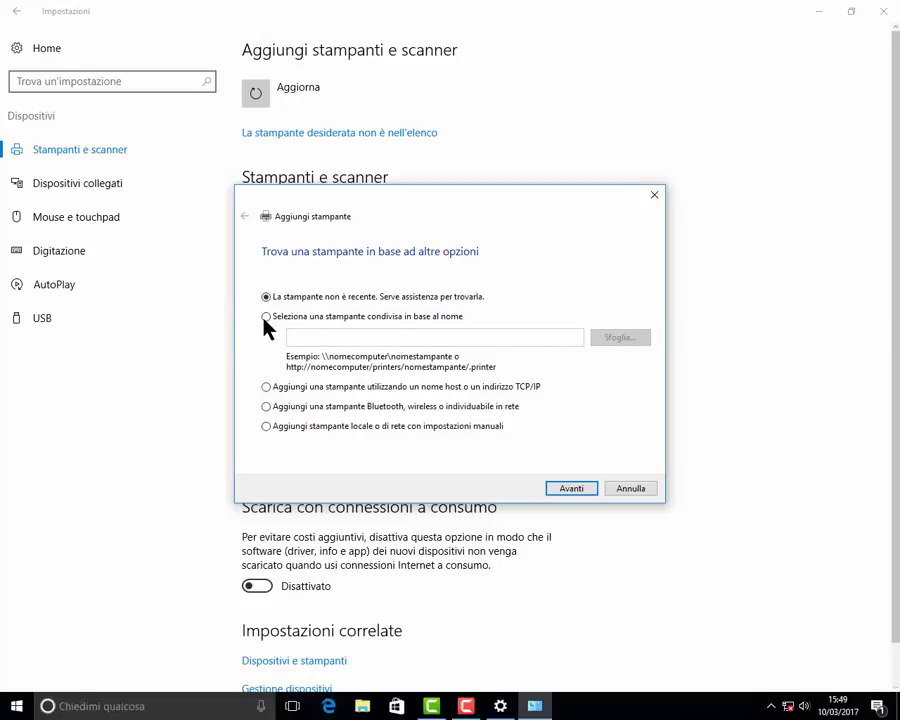
click(619, 490)
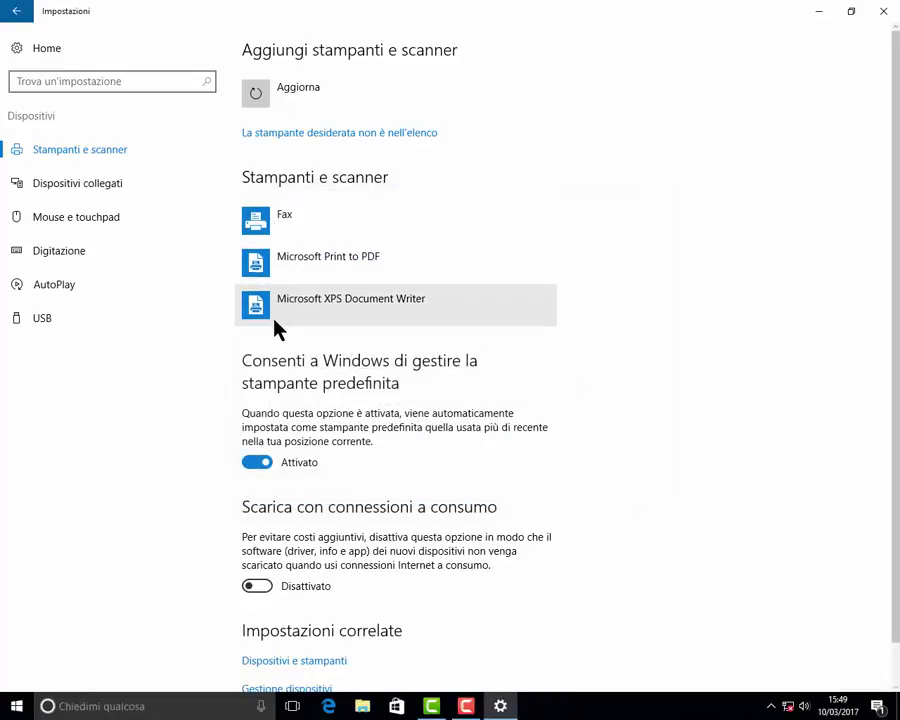
View the management options of the Fax printer and return to the list of printers and scanners
click(271, 231)
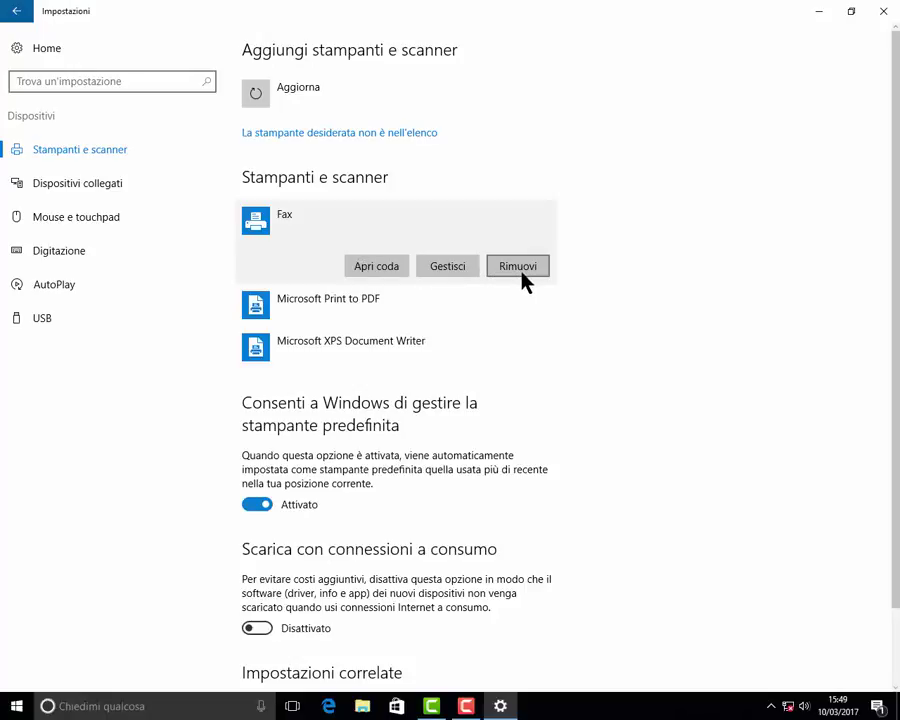
click(441, 272)
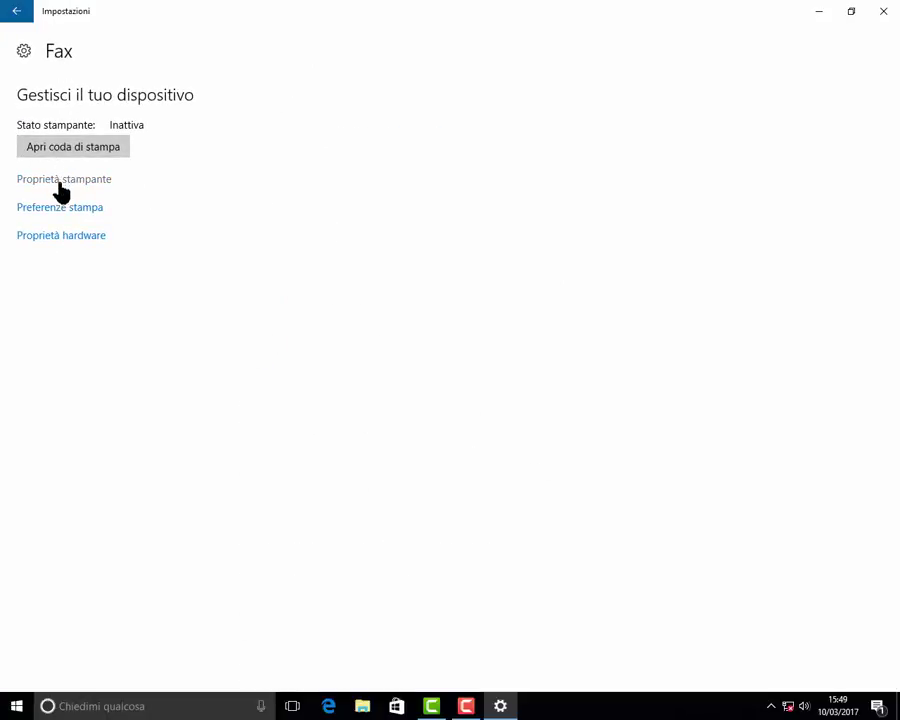
click(25, 8)
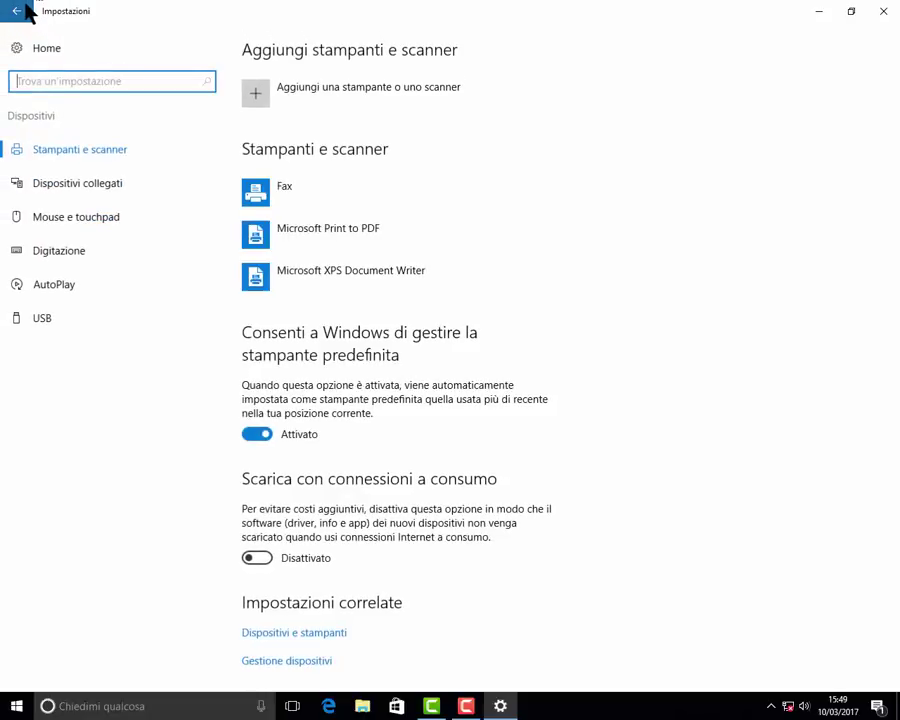
Examine the sharing, port, advanced, colour management and security properties of Microsoft Print to PDF without changing them
click(259, 233)
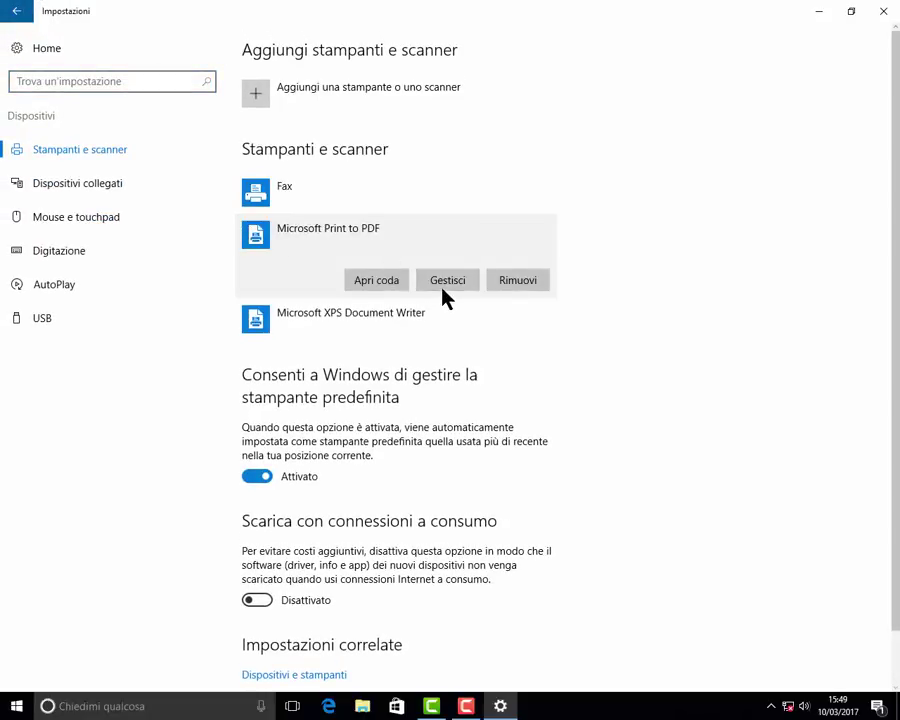
click(443, 285)
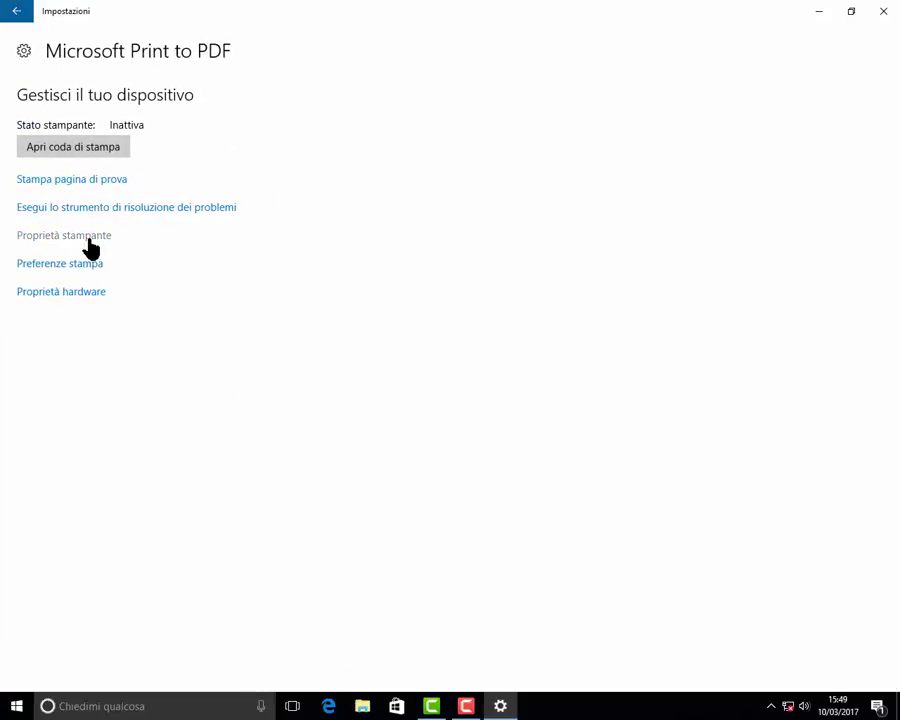
click(90, 247)
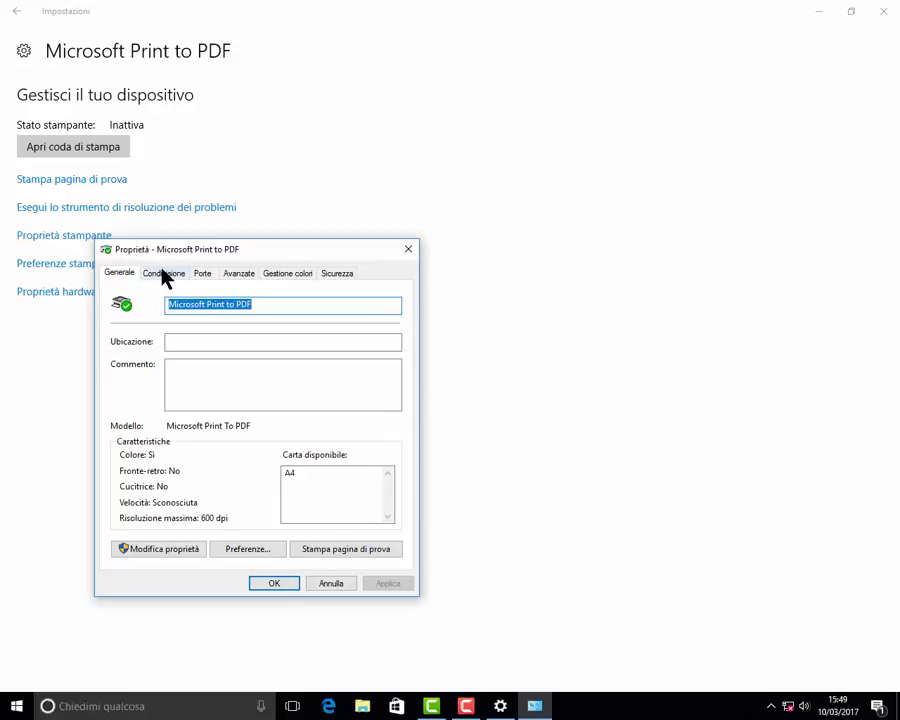
click(166, 274)
click(201, 274)
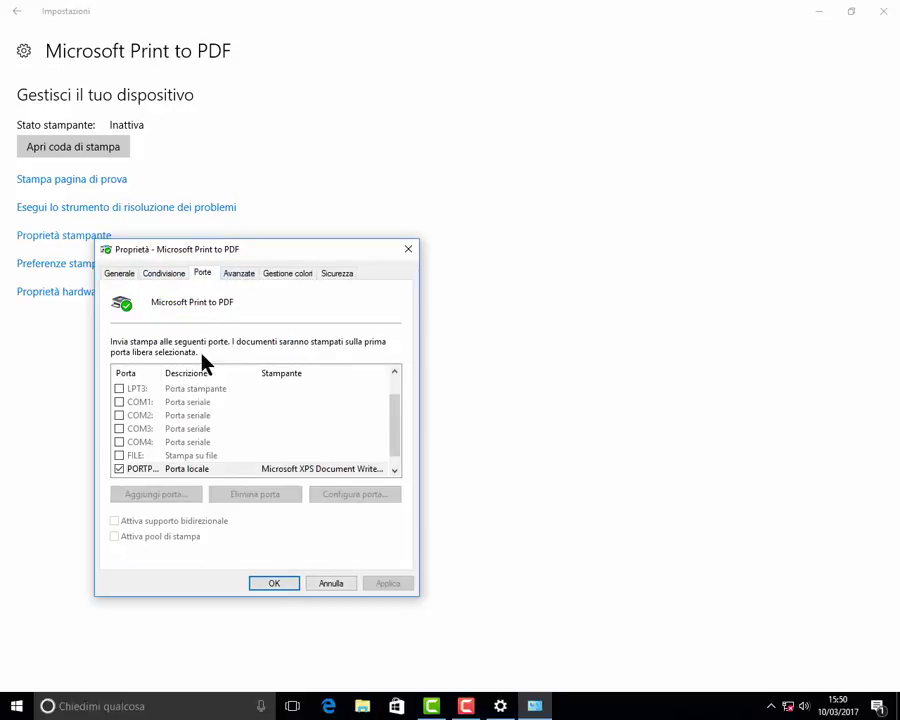
click(238, 275)
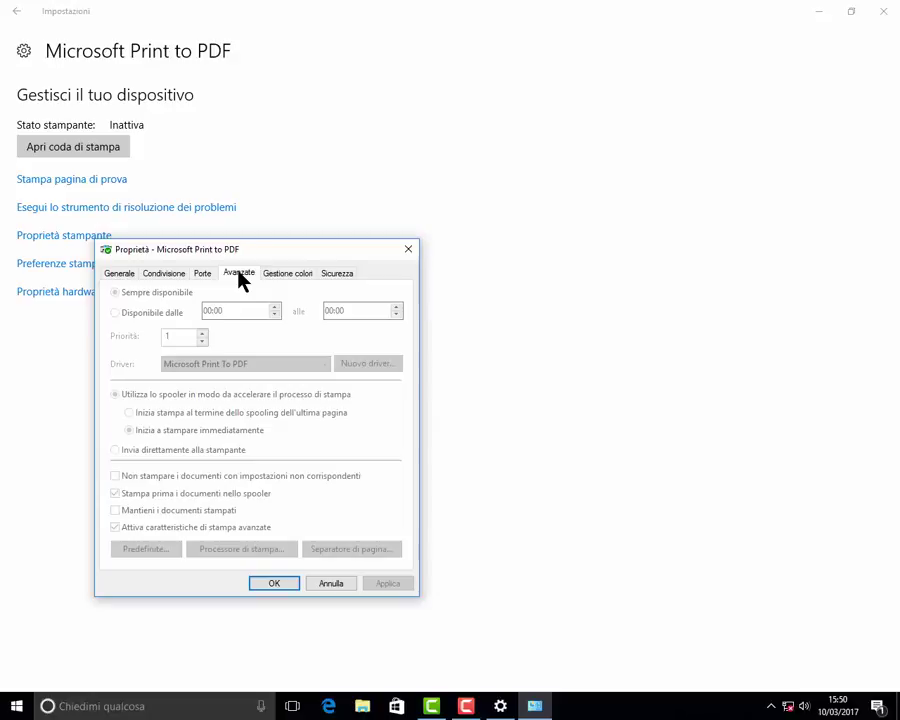
click(290, 278)
click(331, 282)
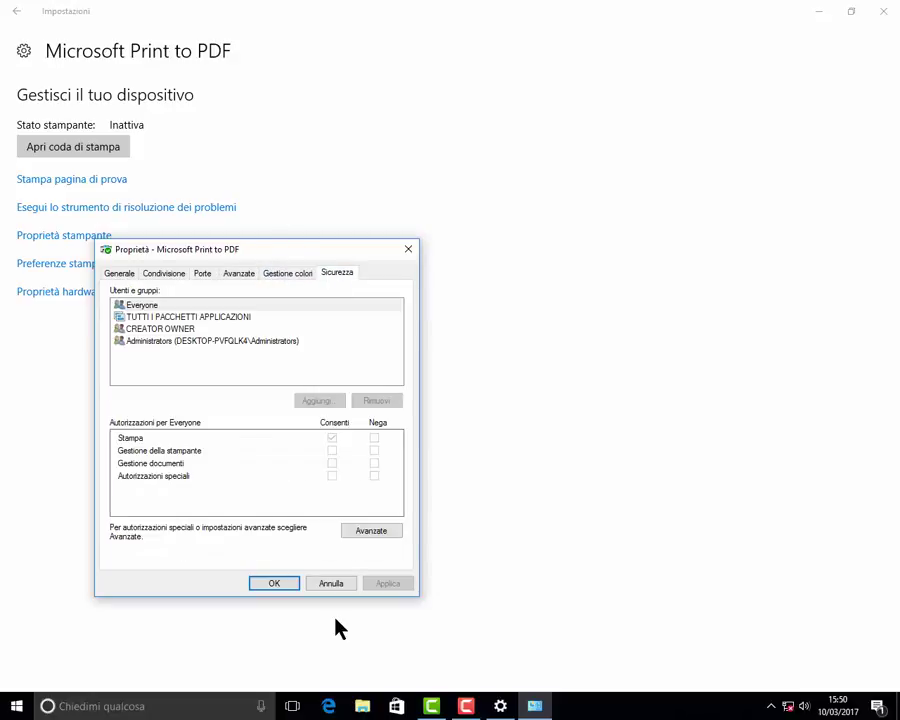
click(331, 584)
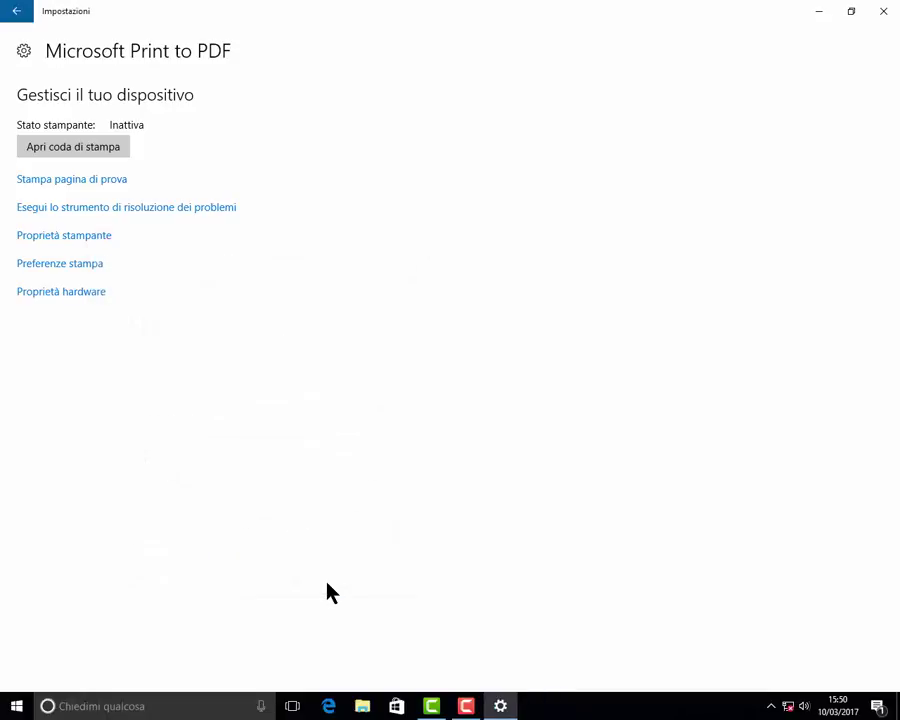
View the print preferences of Microsoft Print to PDF and return to the printers and scanners list
click(57, 272)
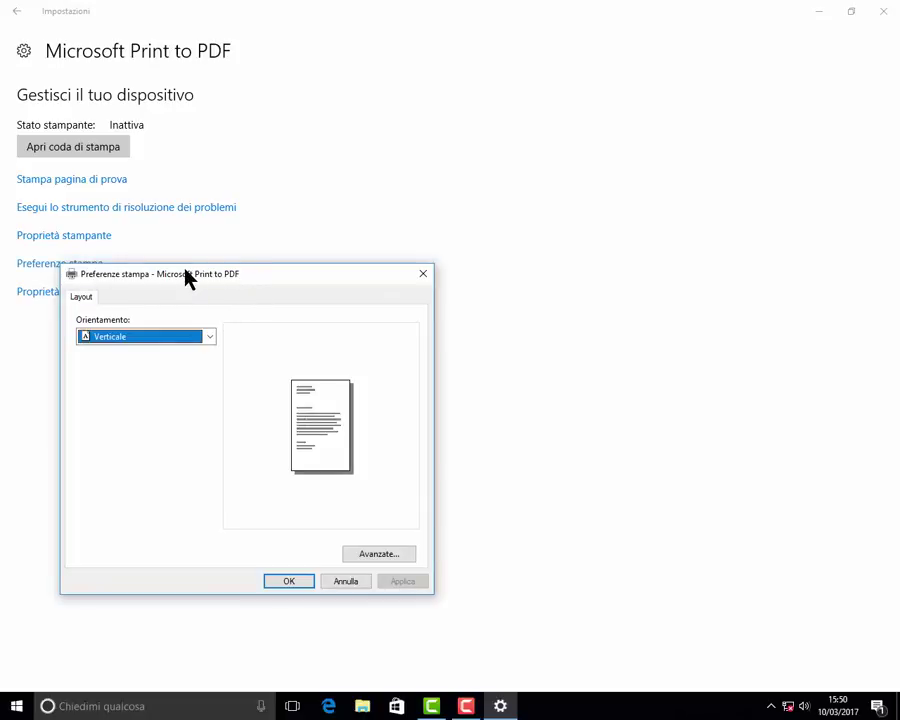
click(421, 280)
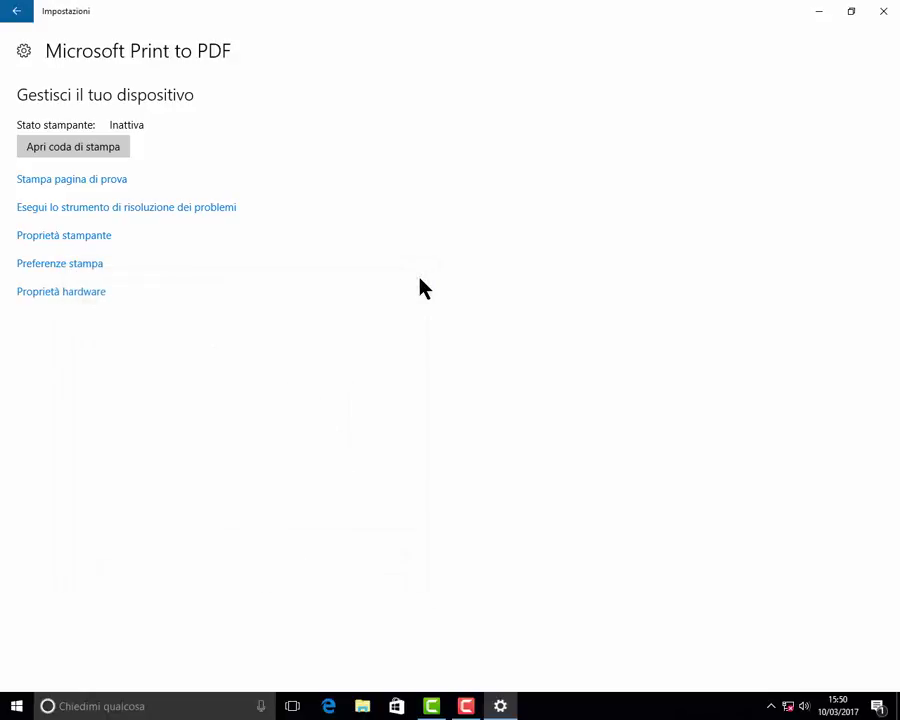
click(13, 13)
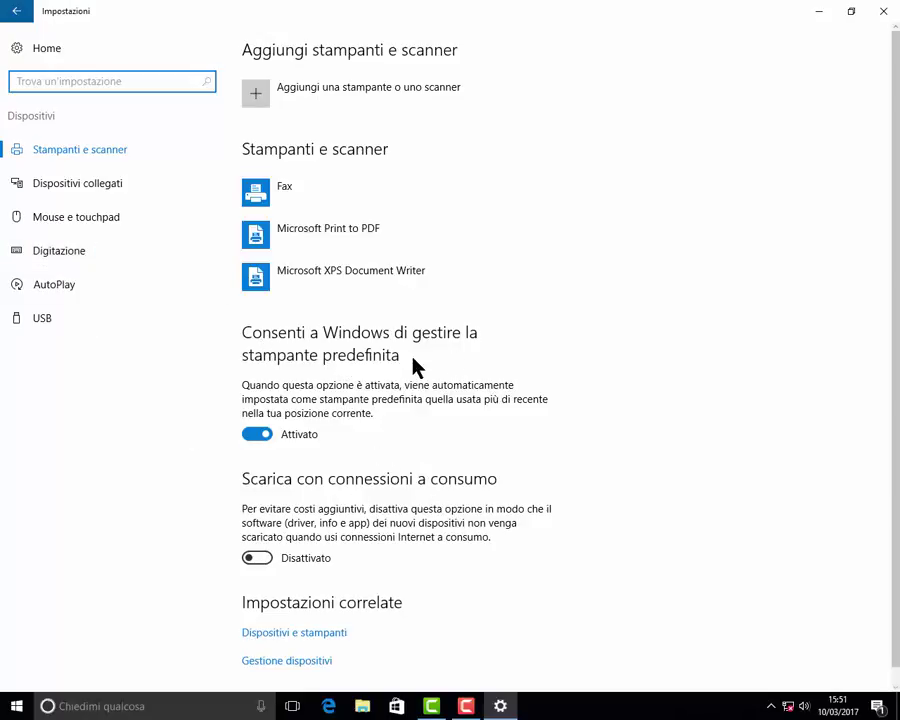
Turn off Windows management of the default printer and open Dispositivi e stampanti in a maximized window
click(255, 438)
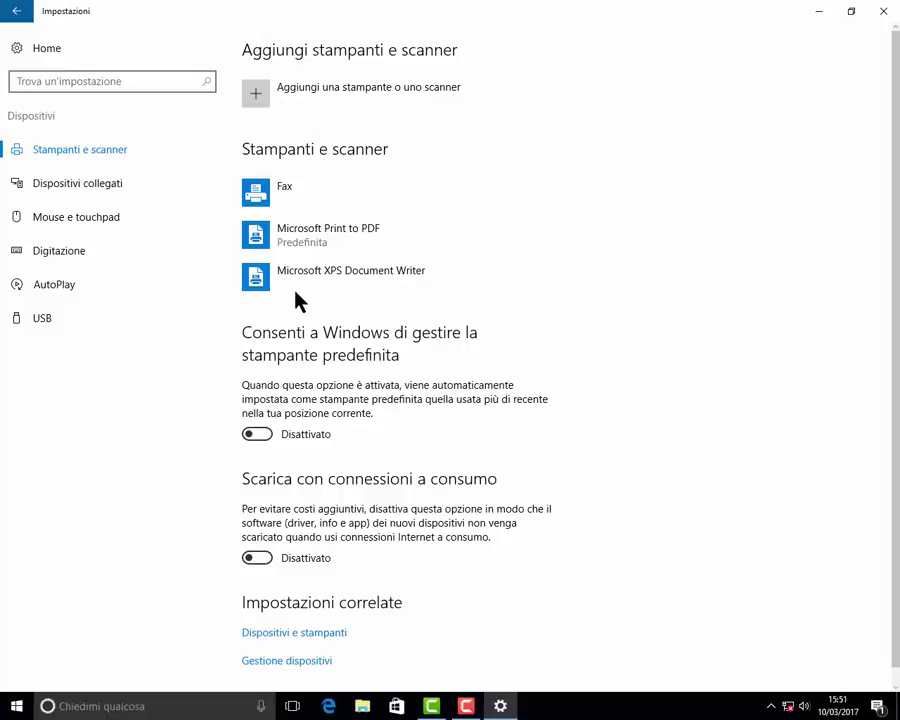
click(300, 634)
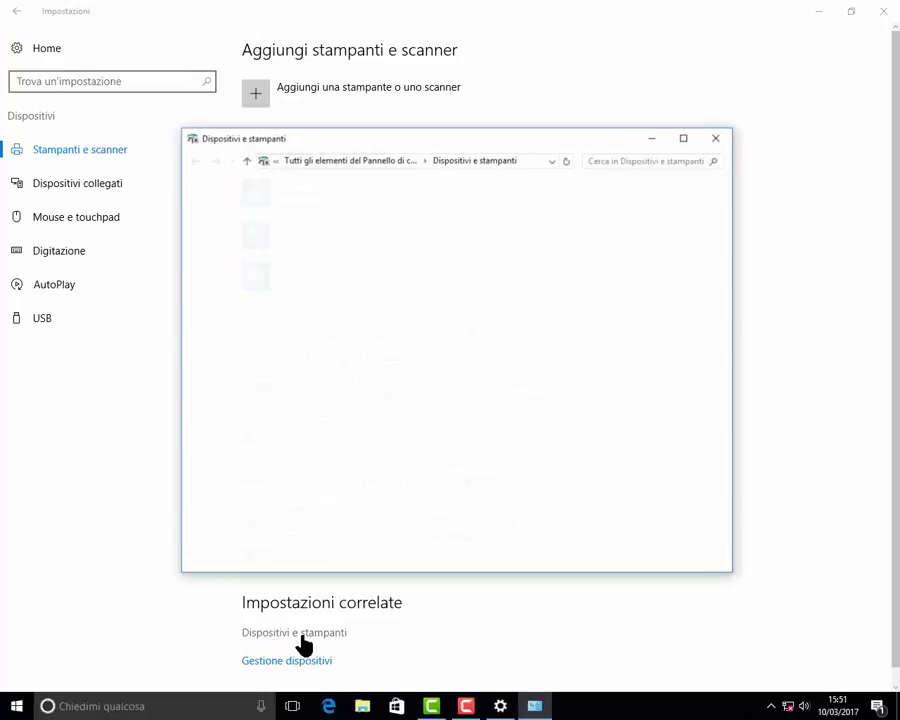
click(684, 138)
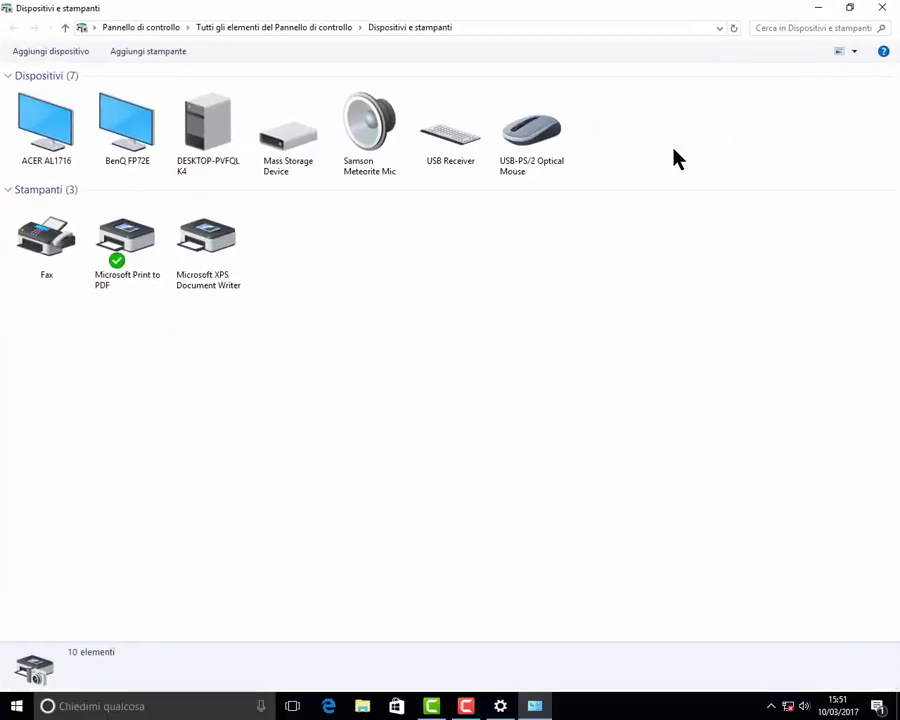
Examine the general and hardware properties of the BenQ FP72E monitor and close them unchanged
click(137, 152)
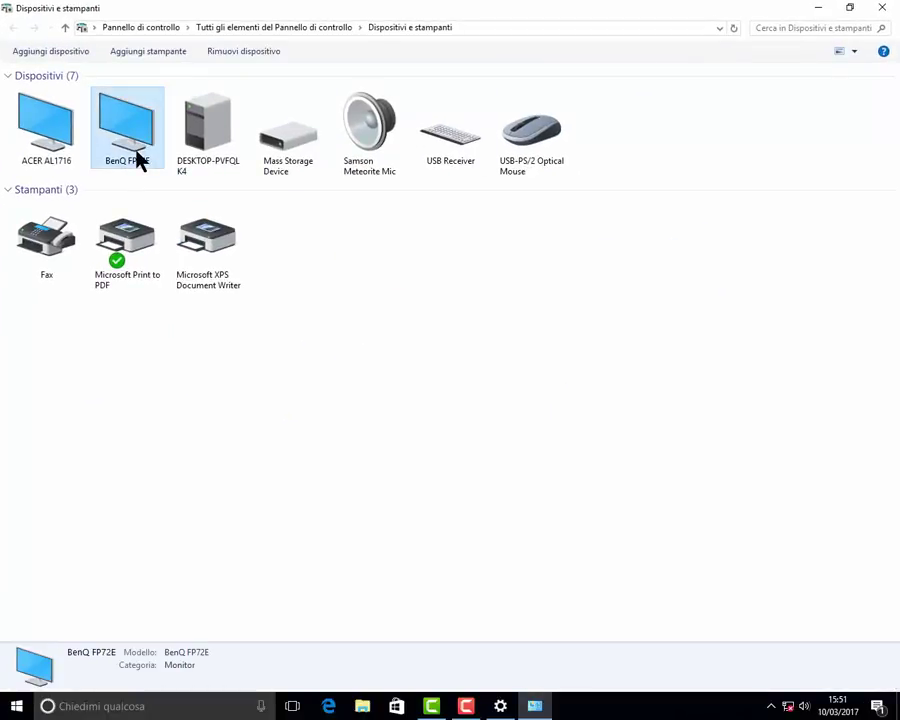
right_click(137, 155)
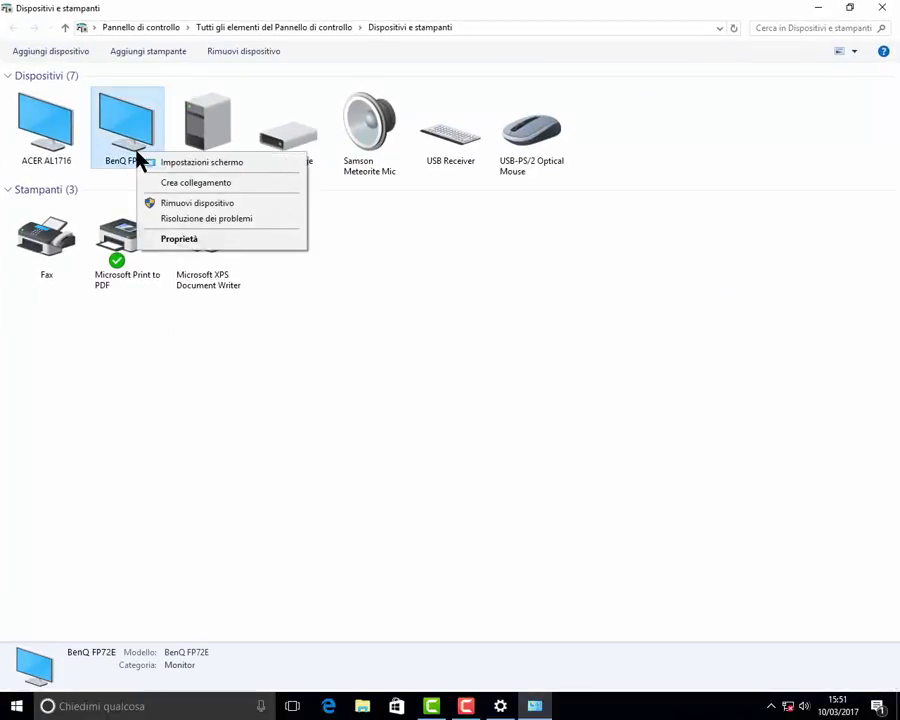
click(167, 242)
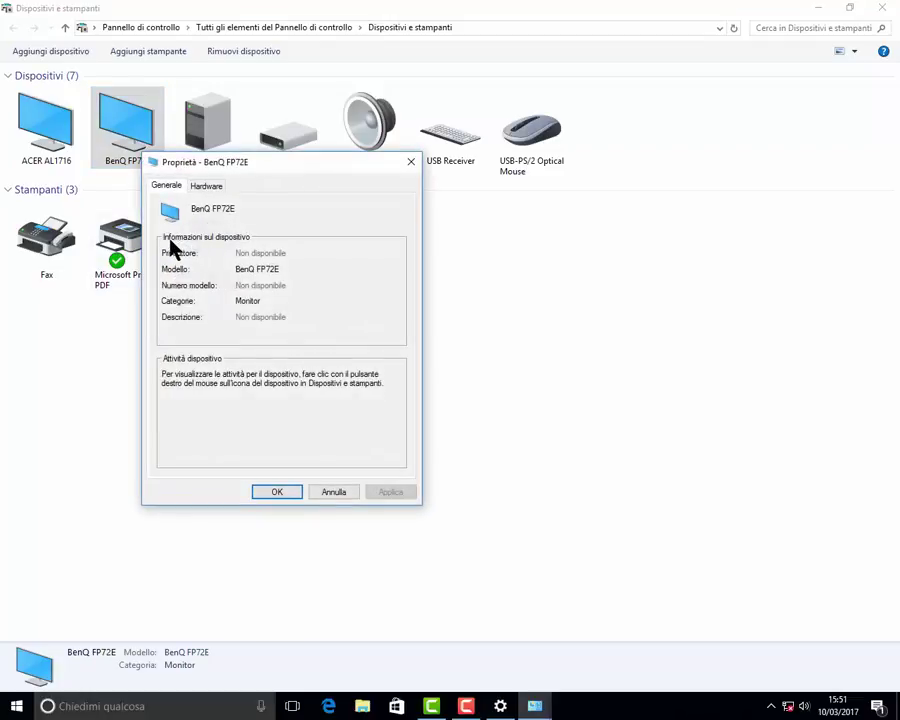
click(207, 187)
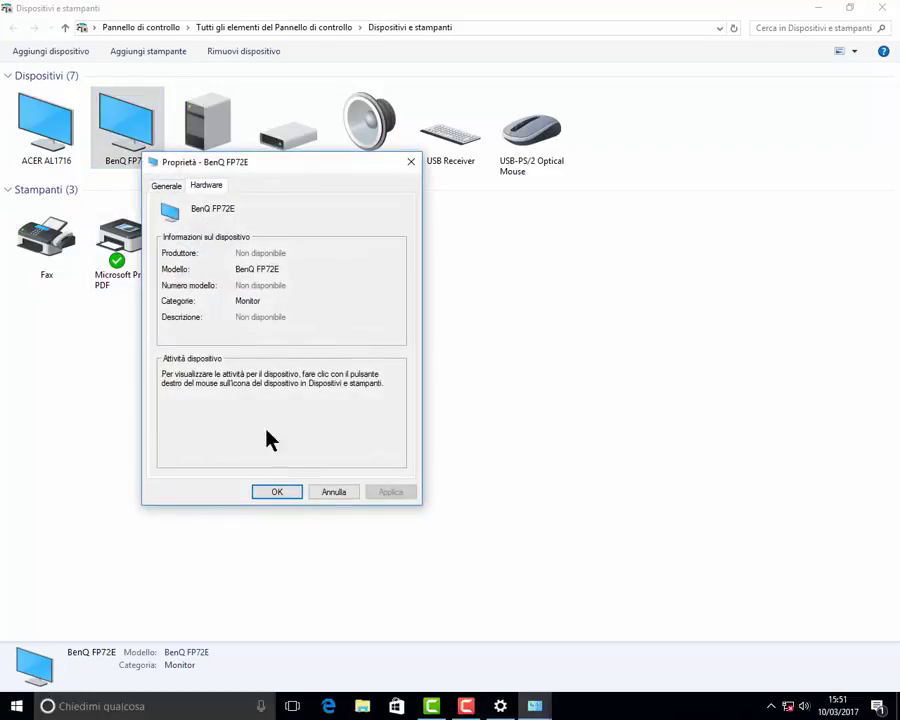
click(343, 492)
View the device properties of the Microsoft Print to PDF printer and close them unchanged
right_click(324, 171)
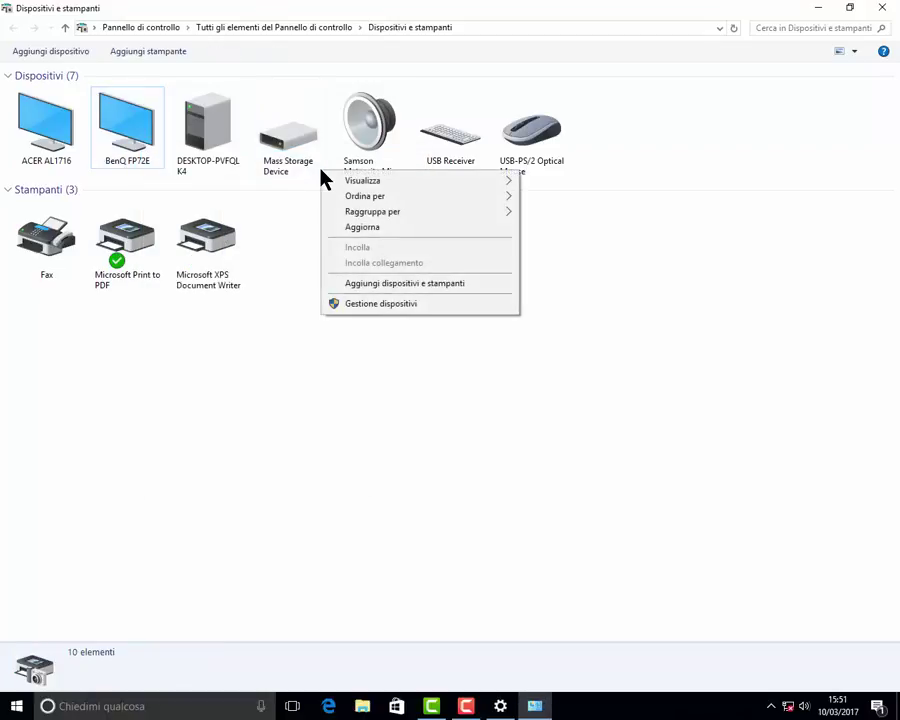
right_click(155, 245)
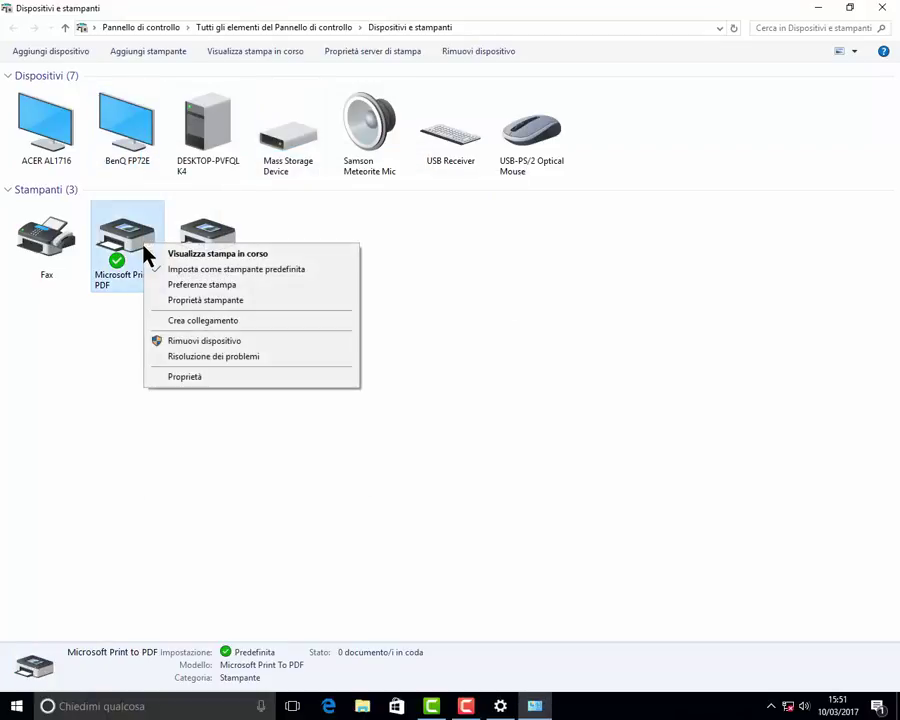
click(160, 380)
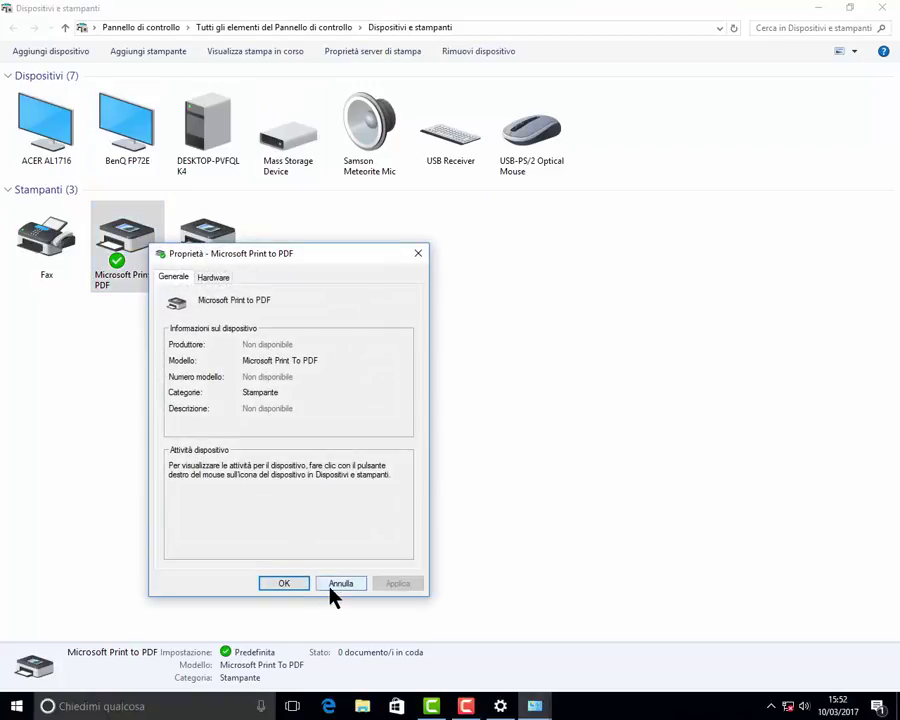
click(333, 586)
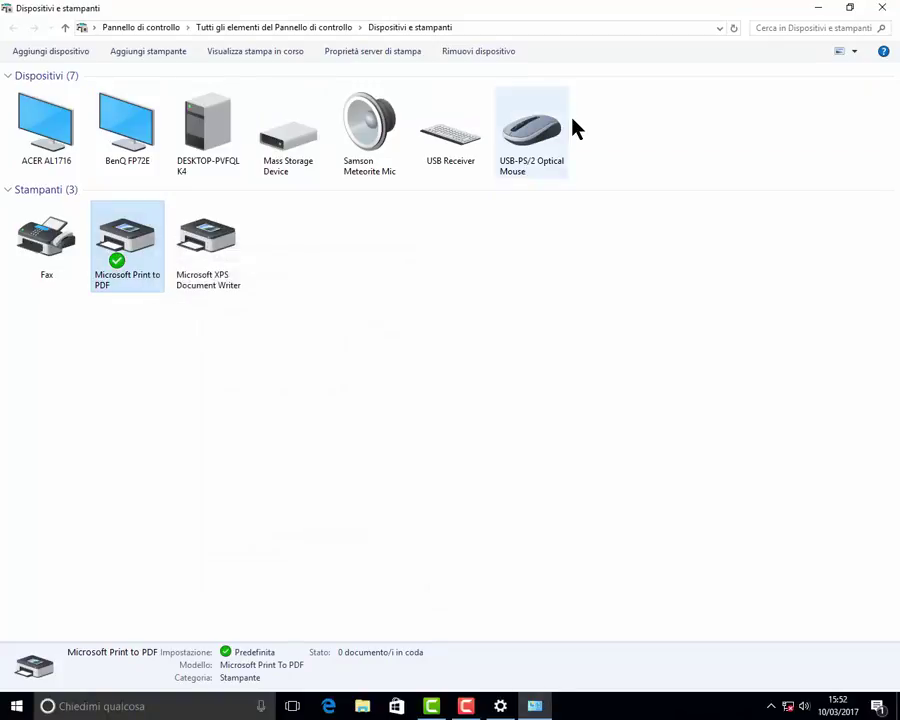
View the device properties of the USB Receiver and close them unchanged
click(478, 153)
right_click(478, 153)
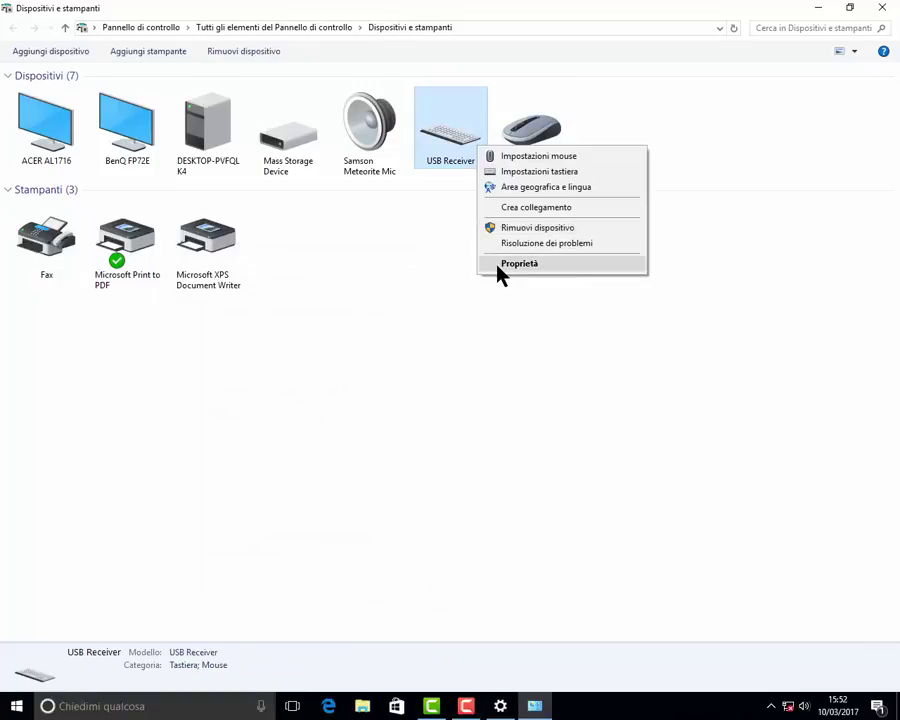
click(497, 264)
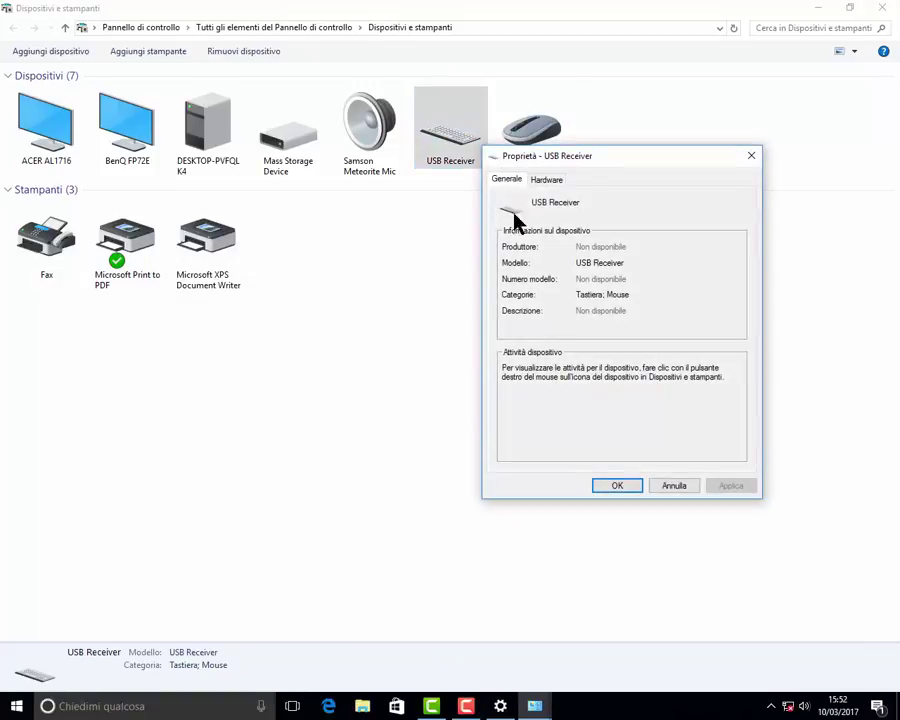
click(673, 486)
View the device properties of the desktop computer and close them unchanged
click(205, 155)
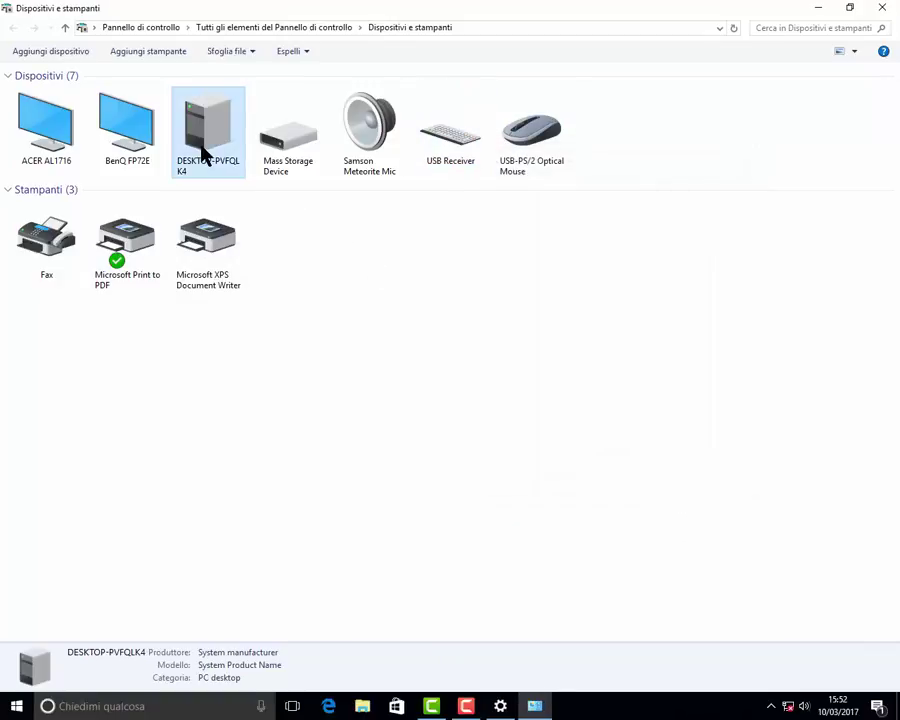
right_click(205, 155)
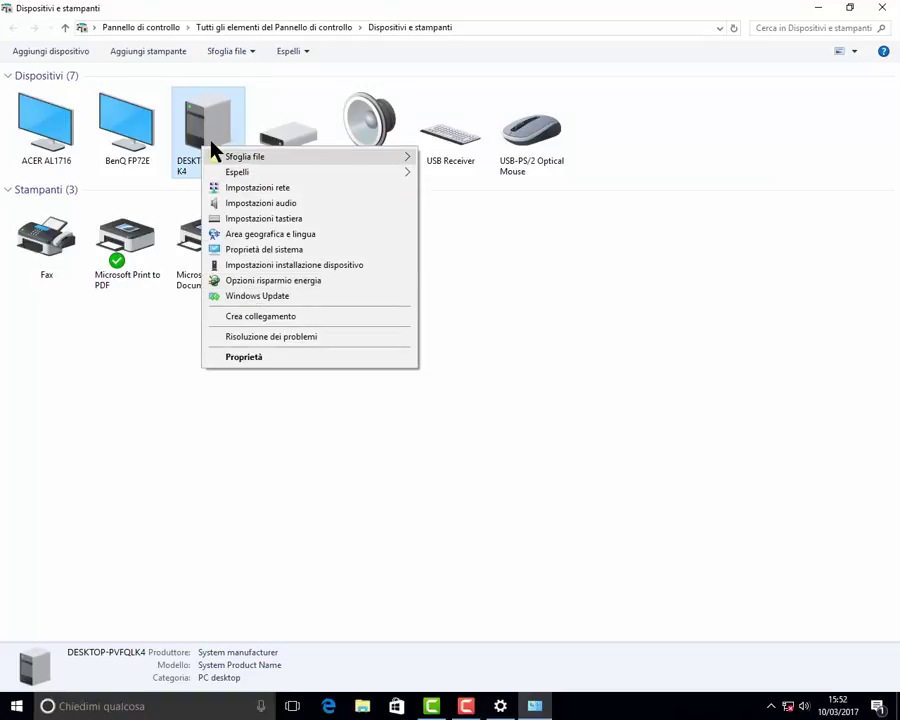
click(238, 360)
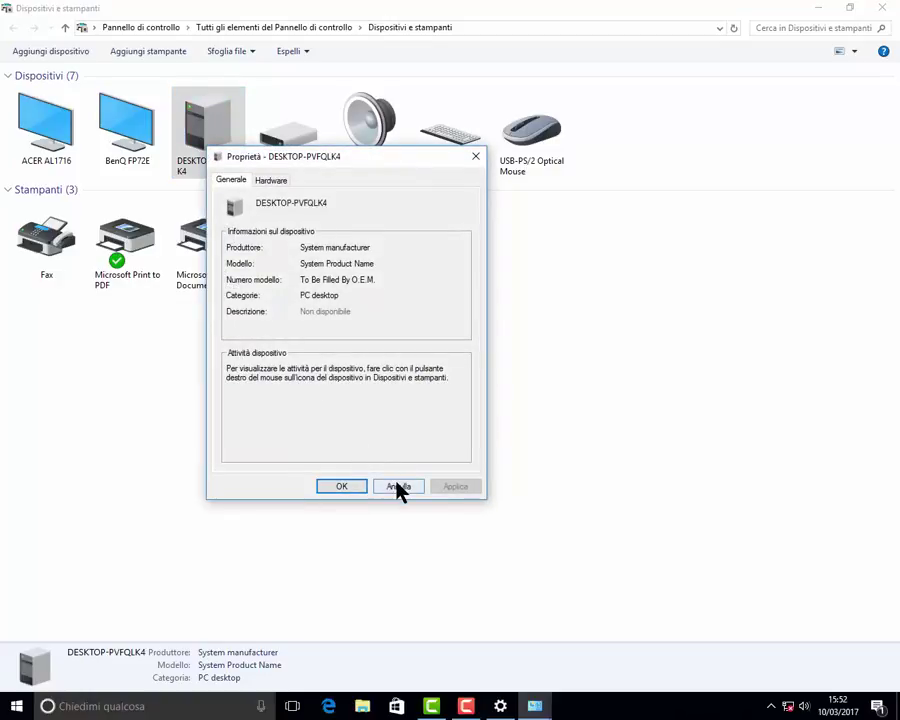
click(399, 487)
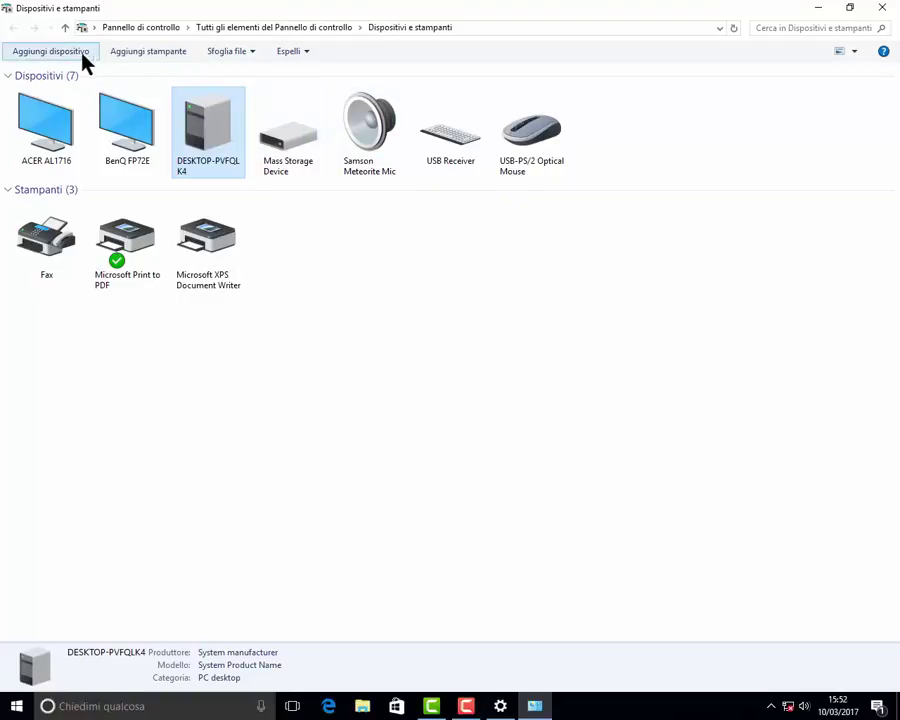
View the browsable drives of the desktop computer and the Mass Storage Device, select the Samson Meteorite Mic, and close Devices and Printers
click(252, 52)
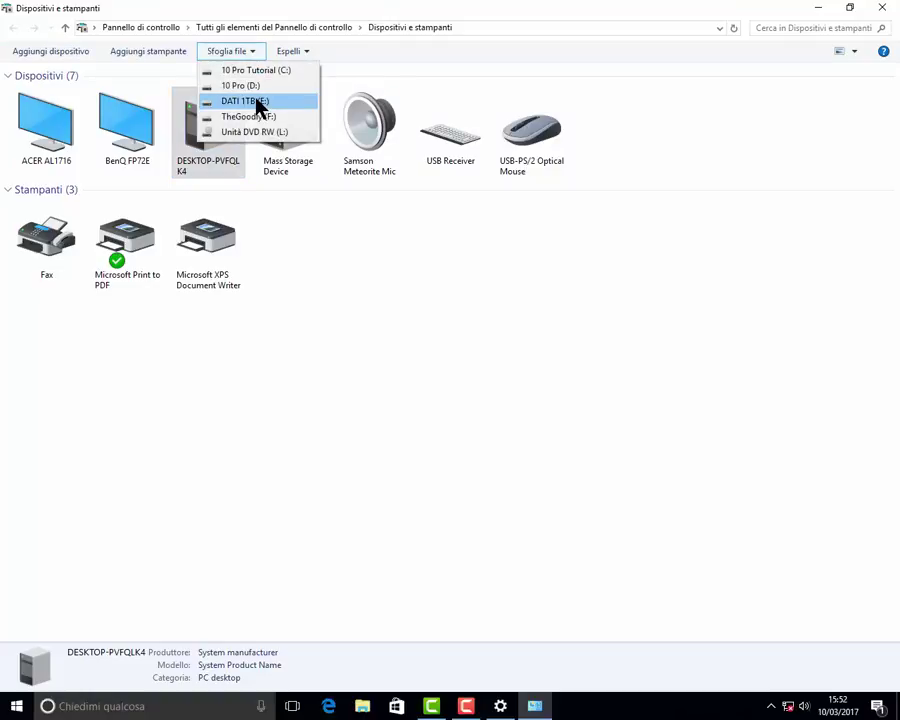
click(290, 164)
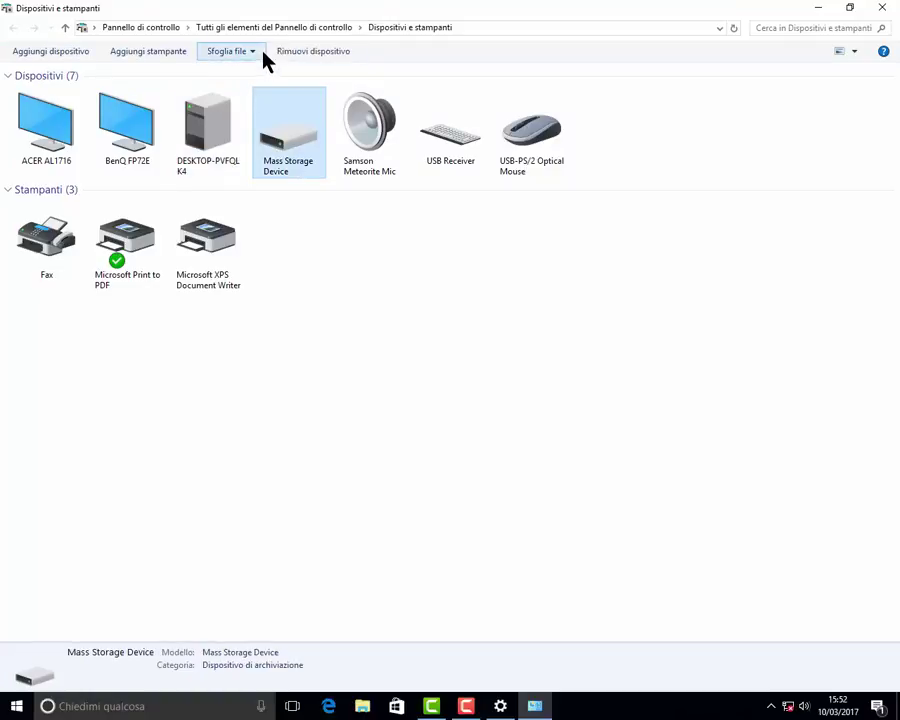
click(255, 55)
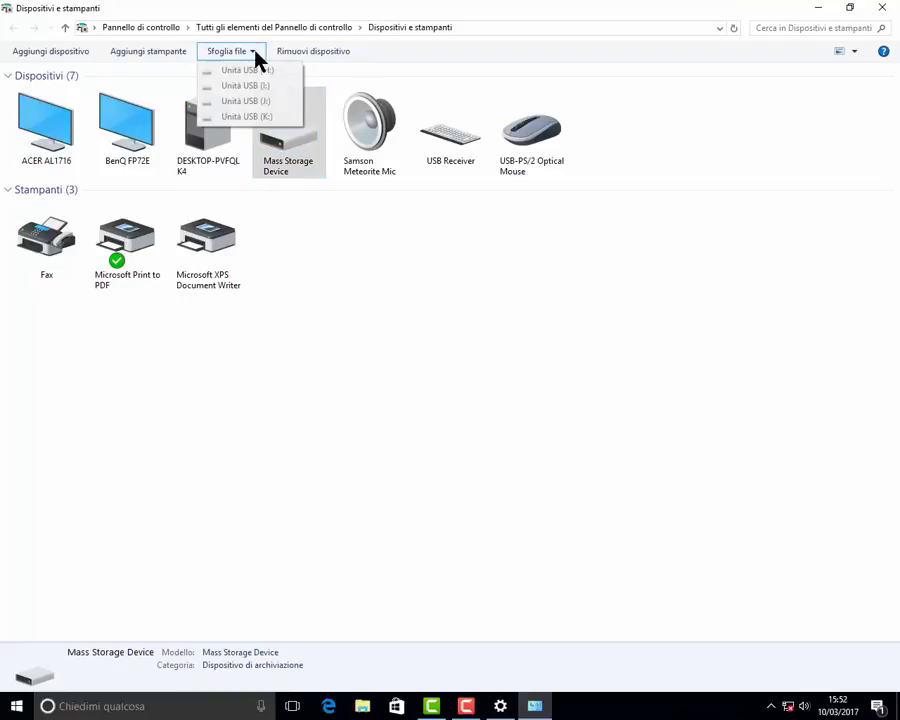
click(366, 130)
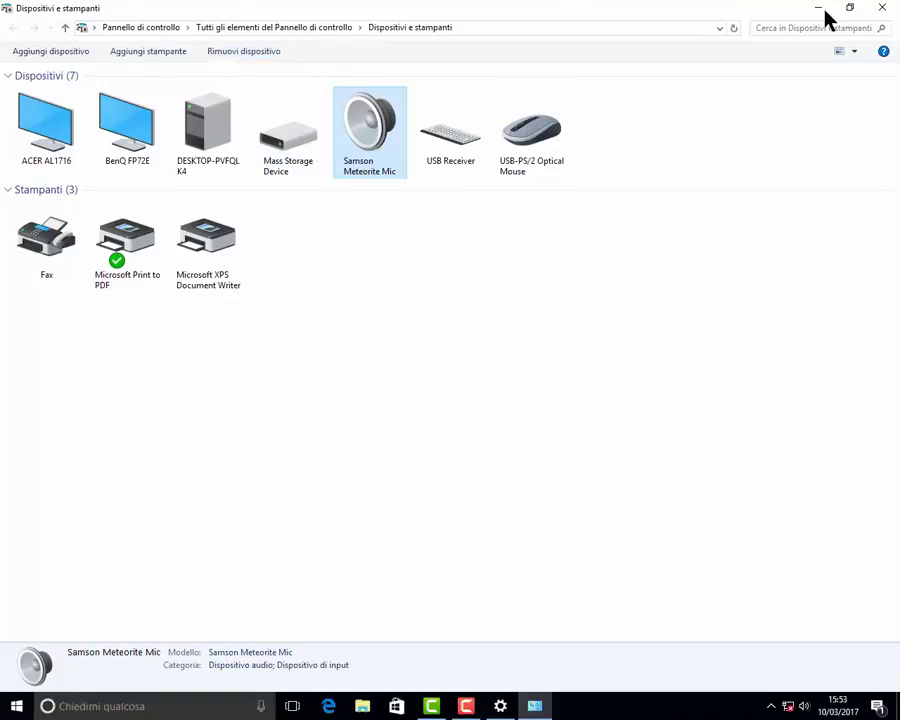
click(882, 8)
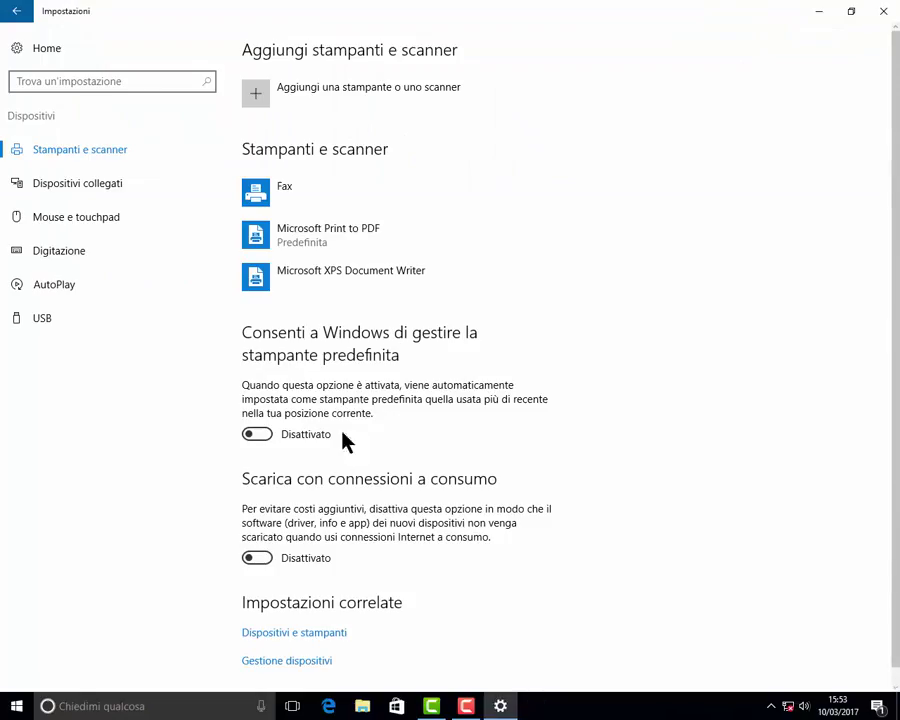
View the hardware categories in Device Manager, select the print queues category, and close Device Manager
click(297, 664)
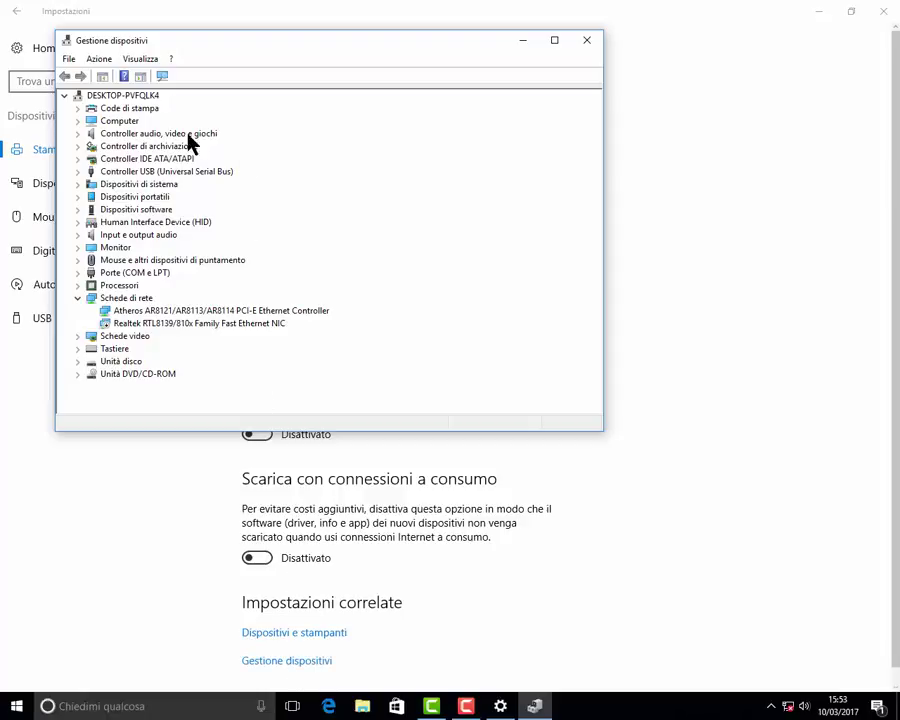
click(103, 109)
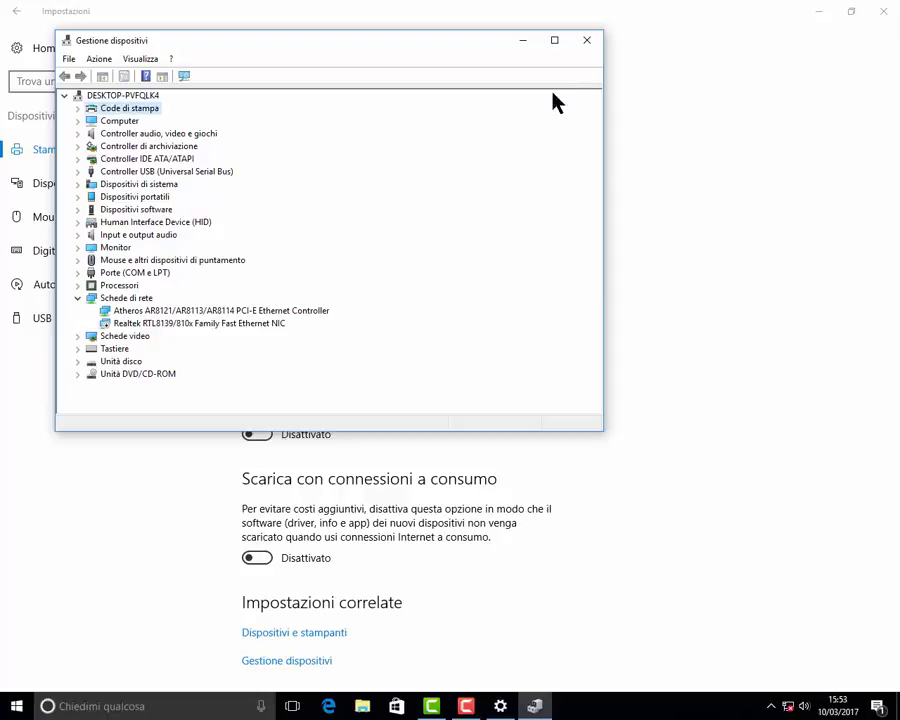
click(592, 44)
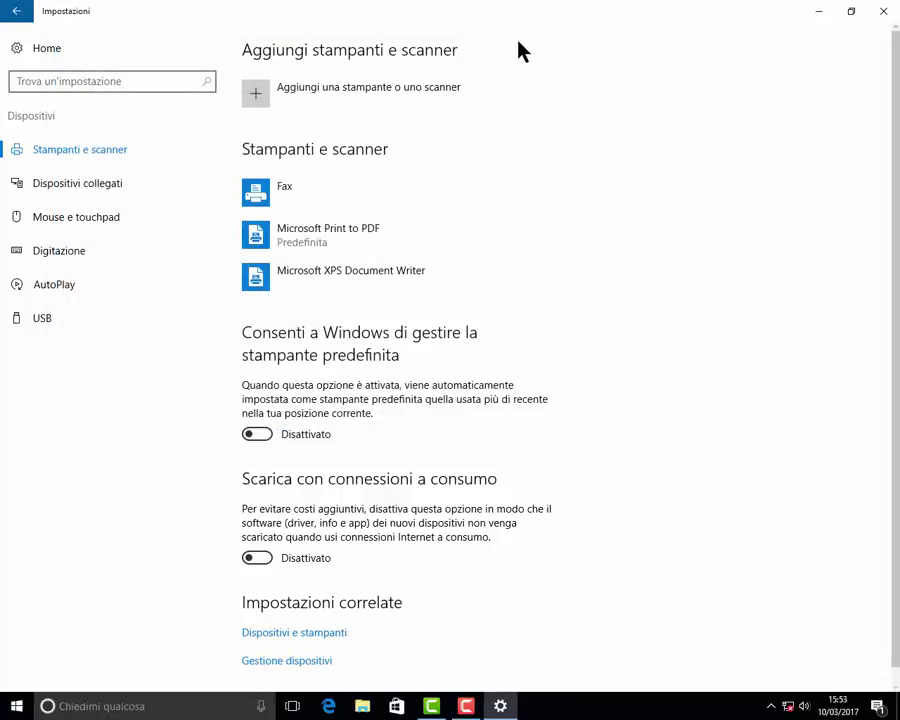
Look over the connected devices, and view the mouse options for the primary button and wheel scrolling without changing them
click(110, 198)
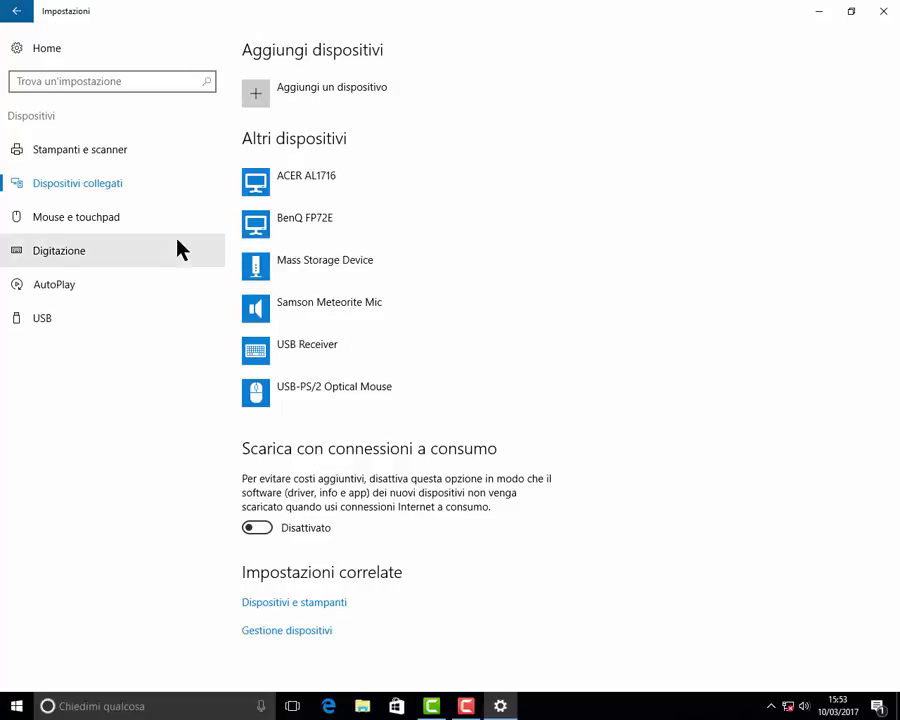
click(79, 222)
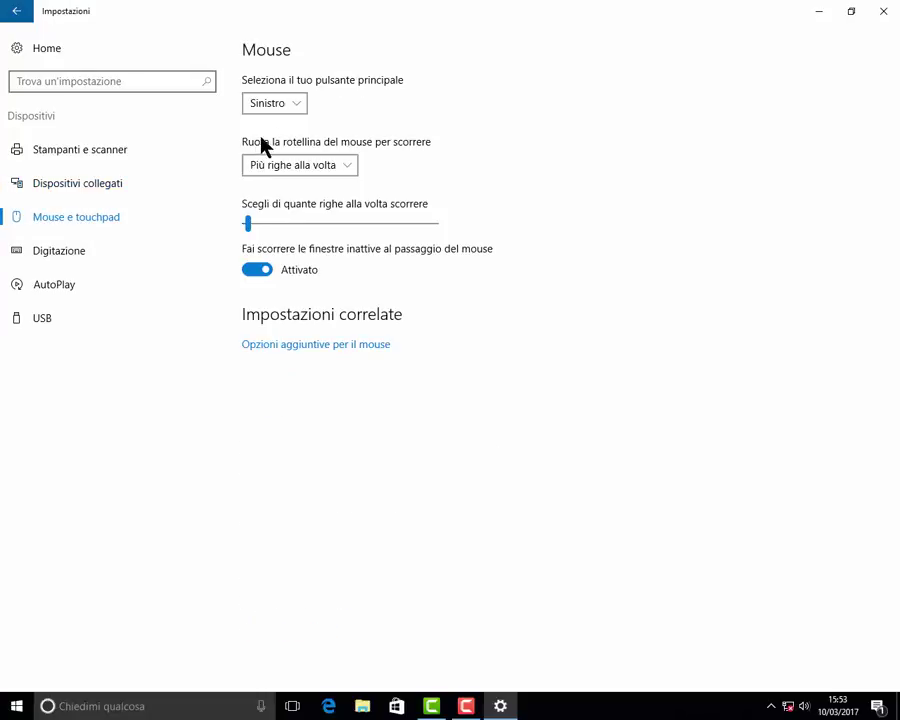
click(299, 108)
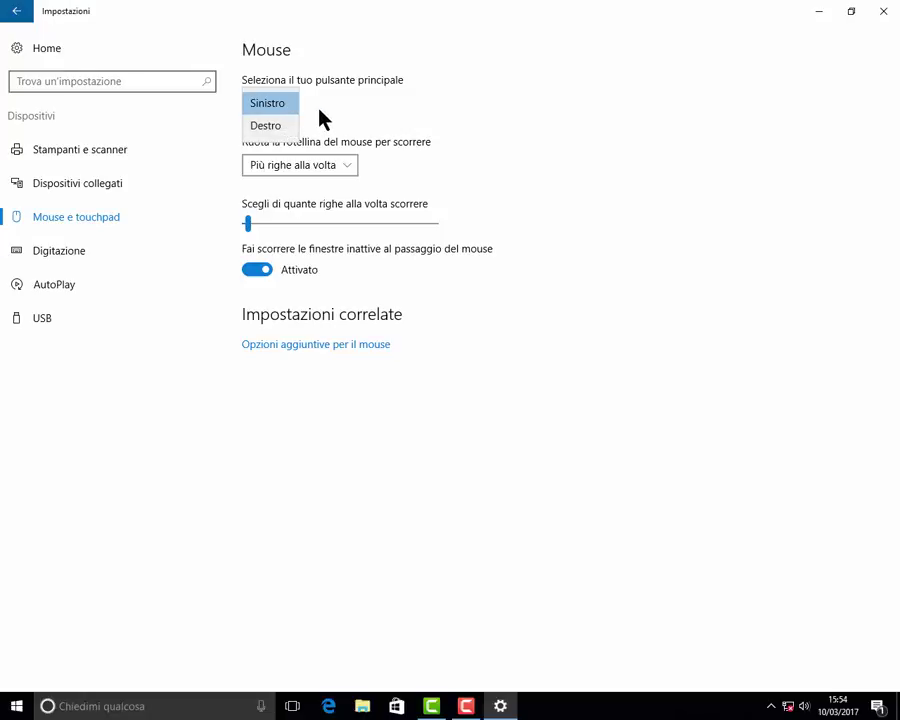
click(322, 119)
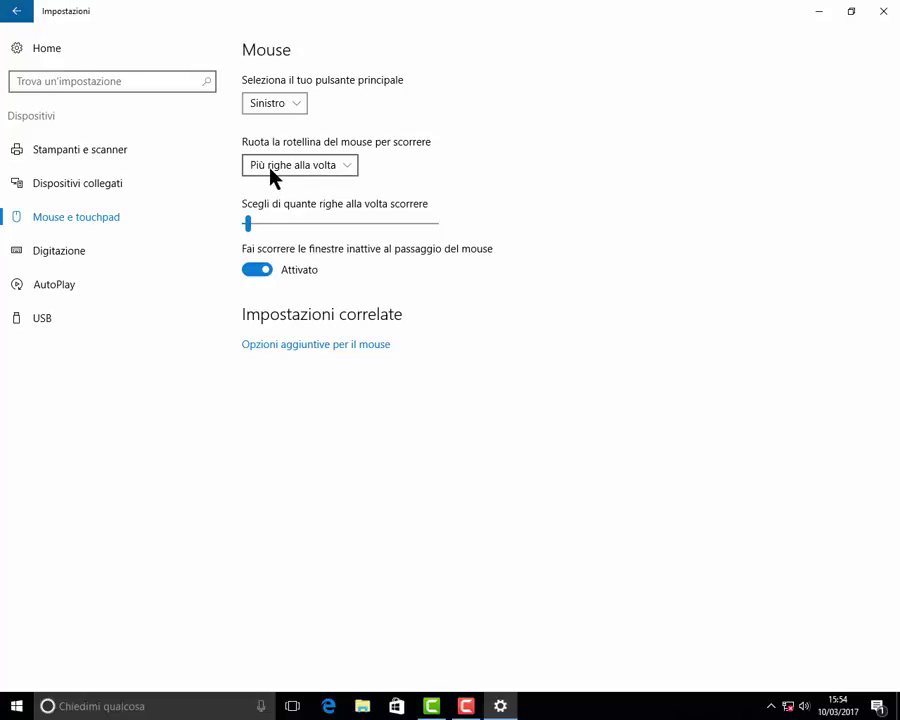
click(358, 175)
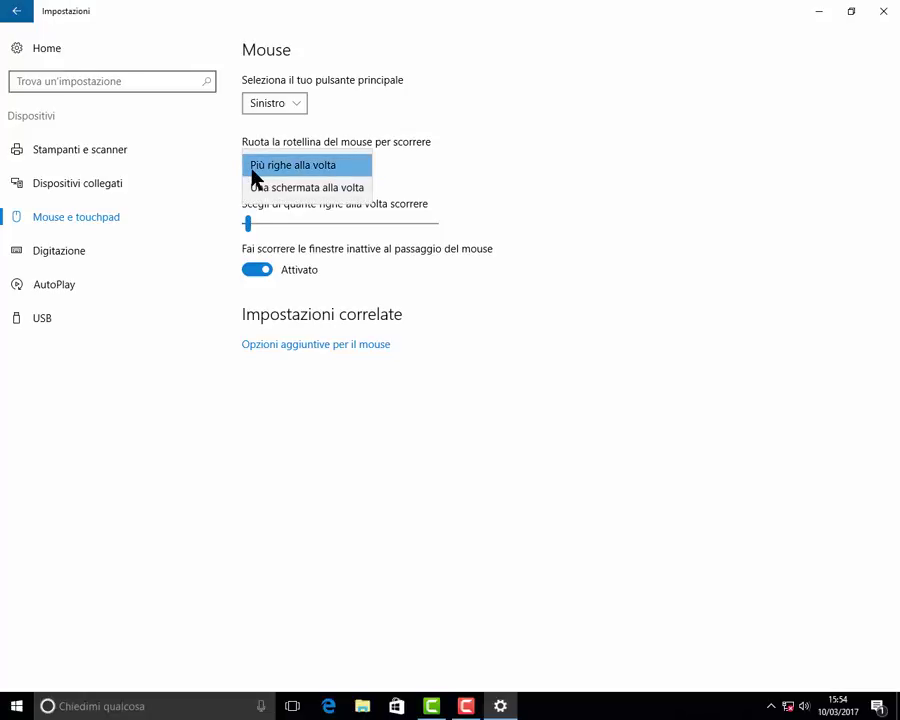
click(410, 194)
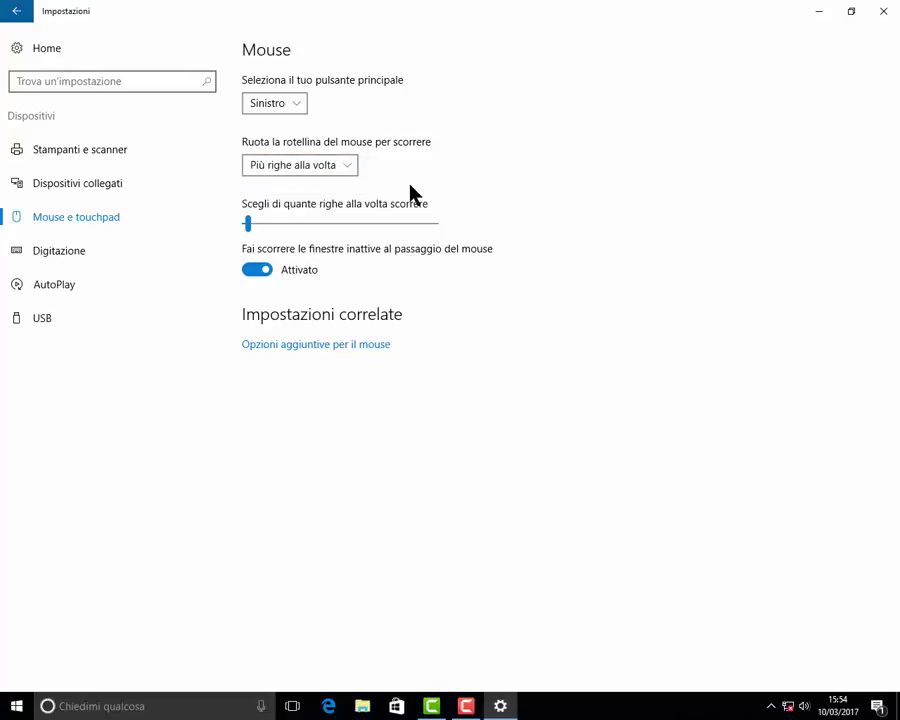
Set the mouse wheel to scroll 4 lines at a time and turn off scrolling of inactive windows
click(247, 222)
mouse_move(247, 222)
mouse_down()
mouse_move(328, 223)
mouse_move(250, 224)
mouse_up()
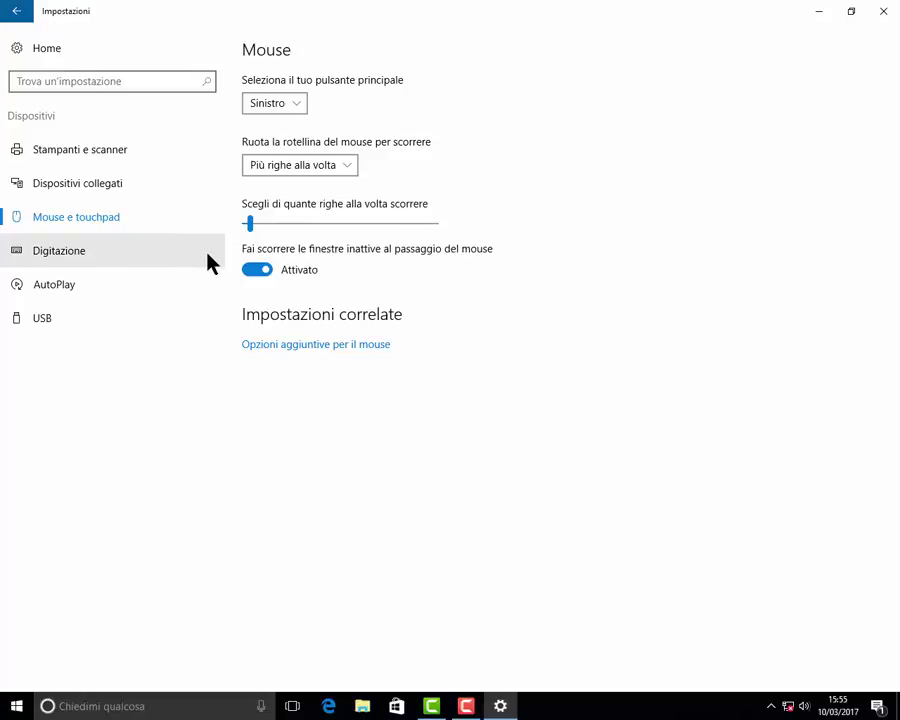
click(252, 271)
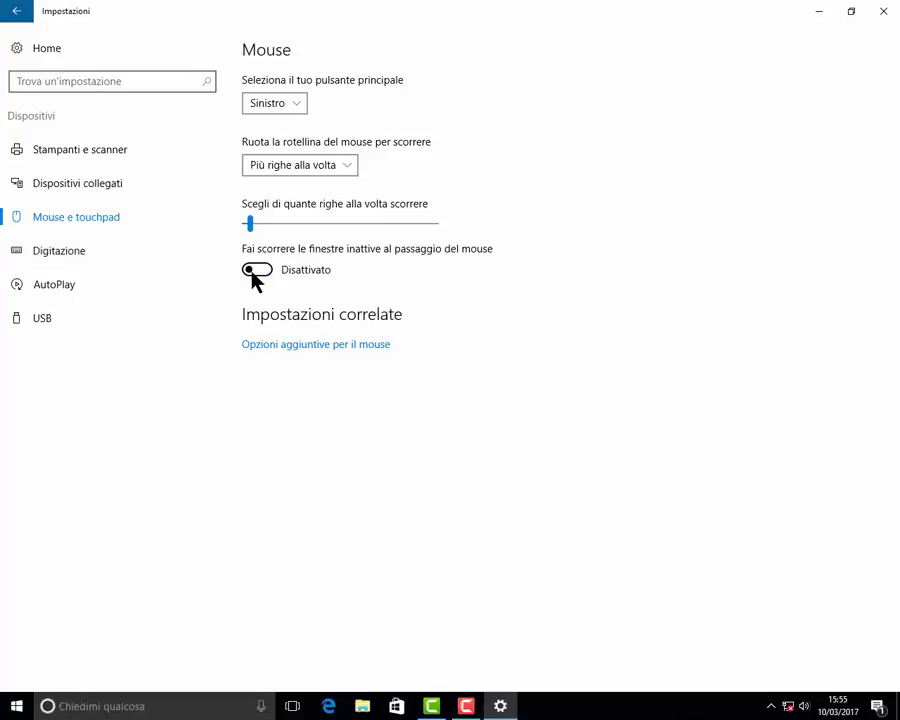
Open the additional mouse options and examine the button settings and the available pointer schemes
click(266, 346)
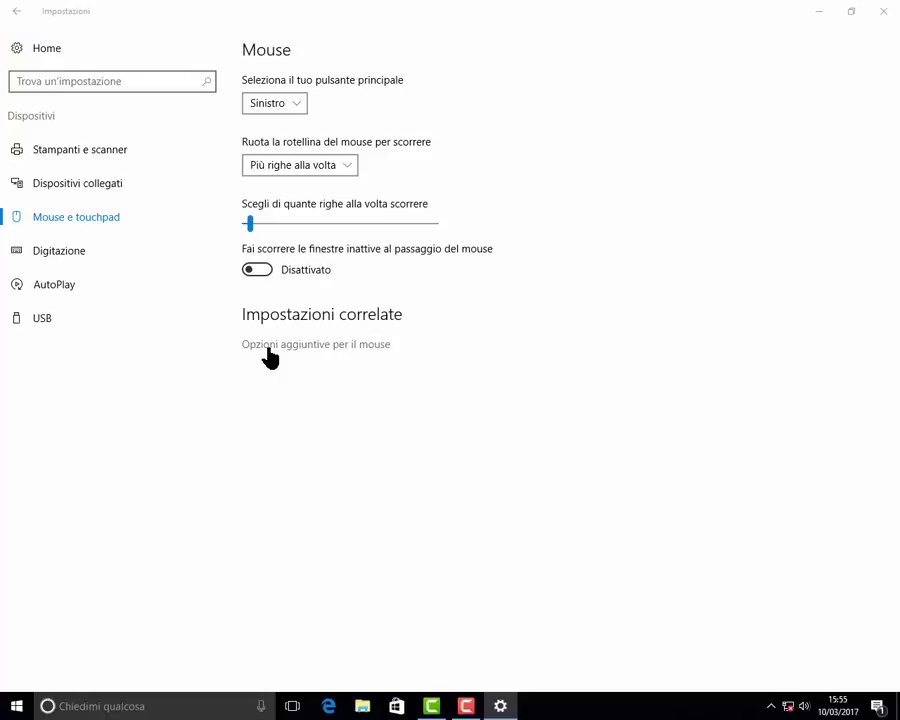
drag(197, 85, 659, 57)
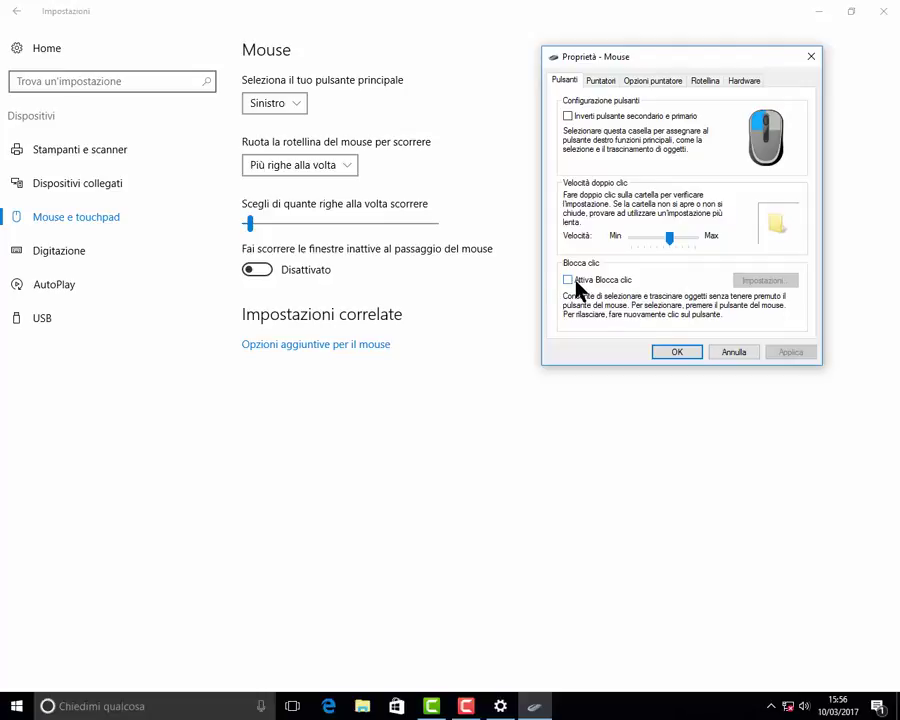
click(603, 82)
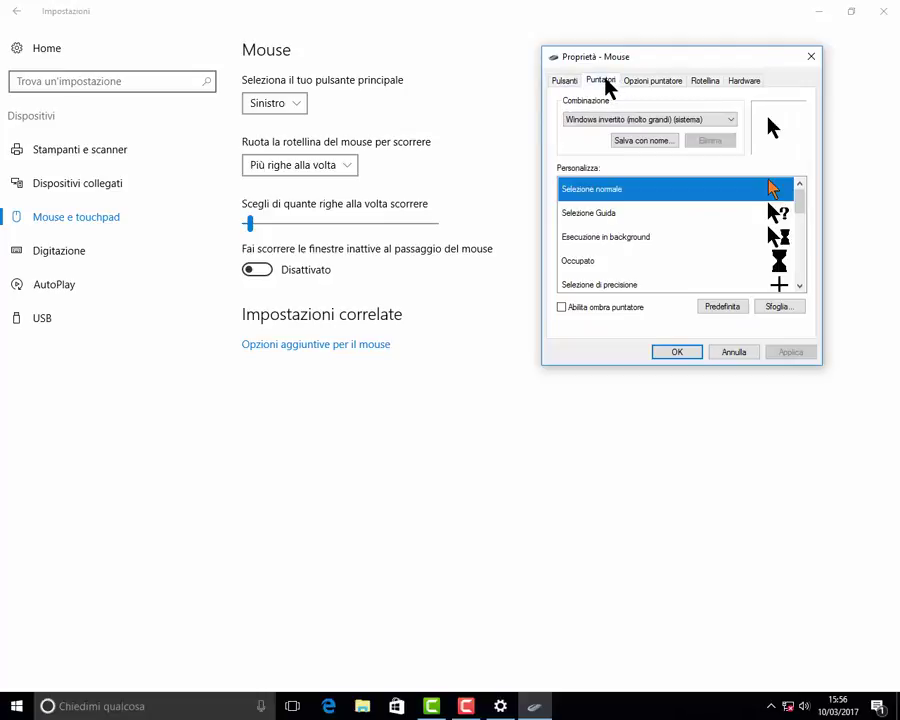
click(729, 121)
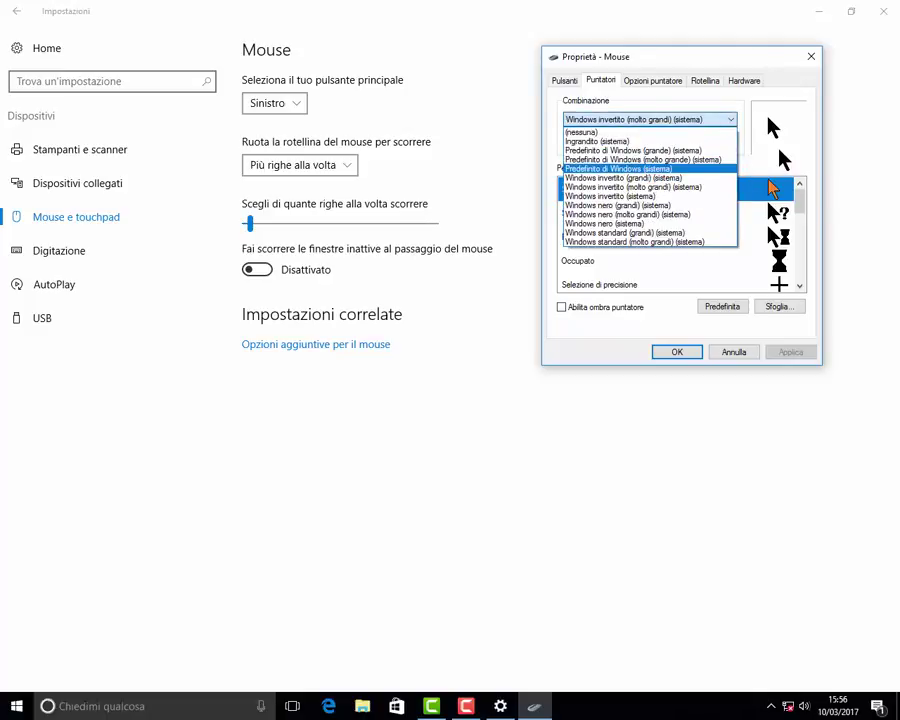
click(798, 205)
mouse_move(798, 205)
mouse_down()
mouse_move(798, 287)
mouse_move(800, 203)
mouse_up()
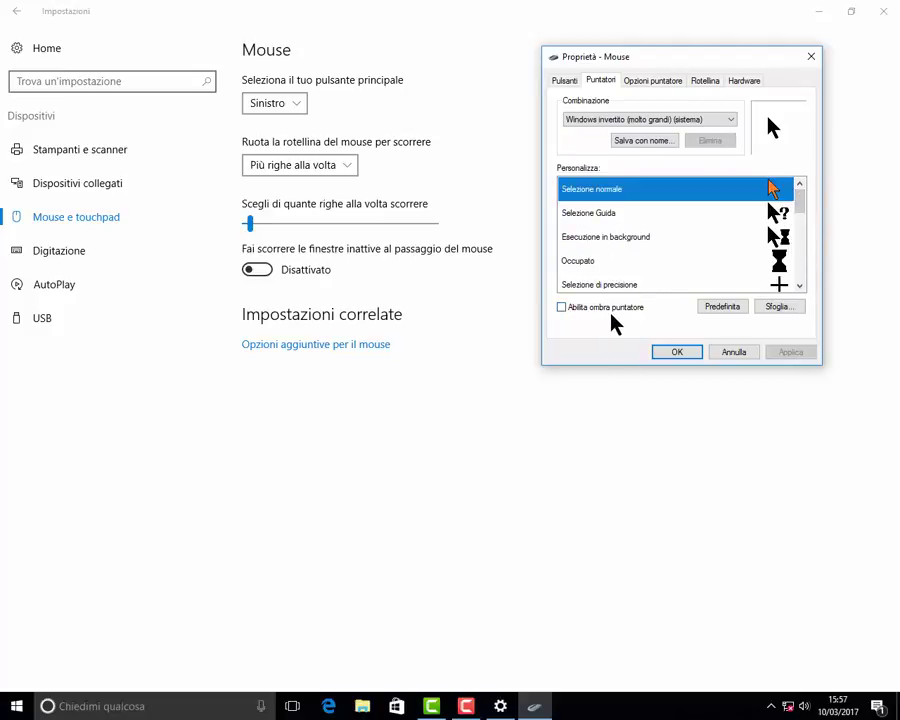
Examine the pointer options, wheel and hardware settings in the mouse properties and close them without saving
click(651, 86)
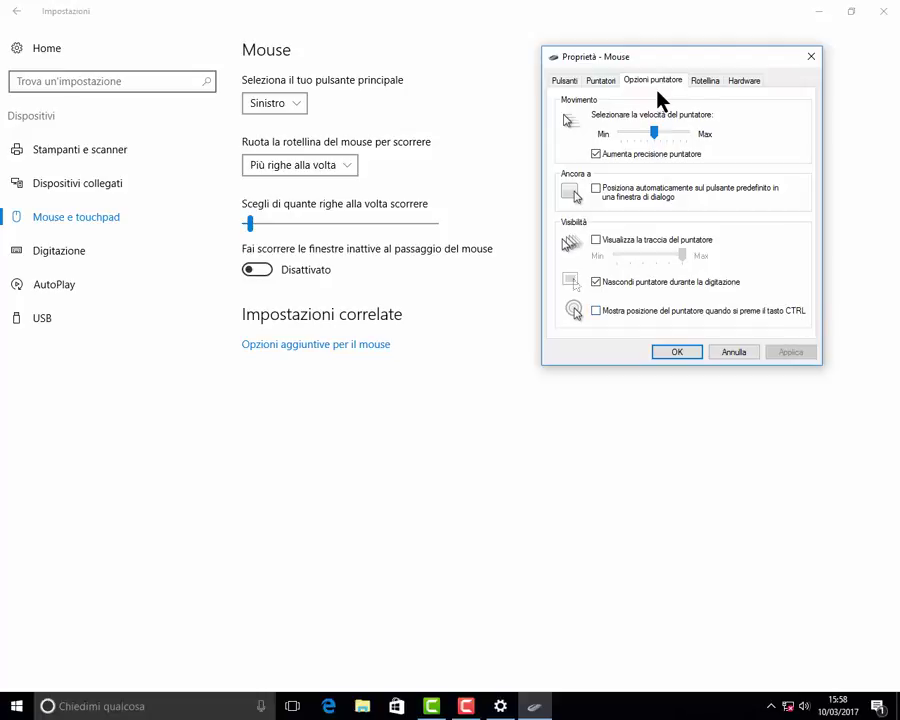
click(703, 81)
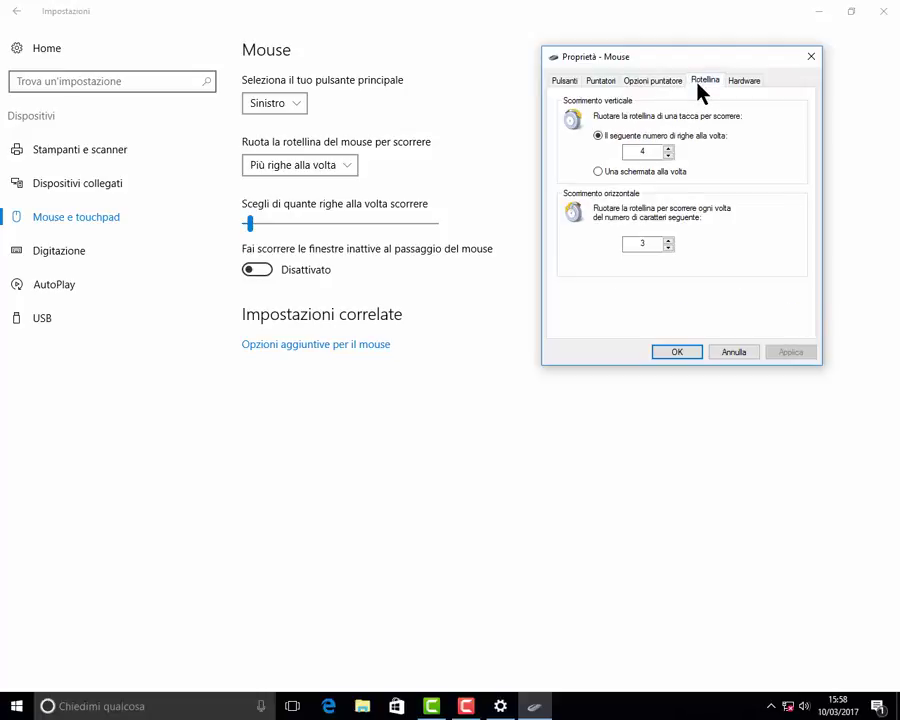
double_click(642, 151)
key(BackSpace)
text(1)
drag(649, 244, 636, 244)
click(742, 82)
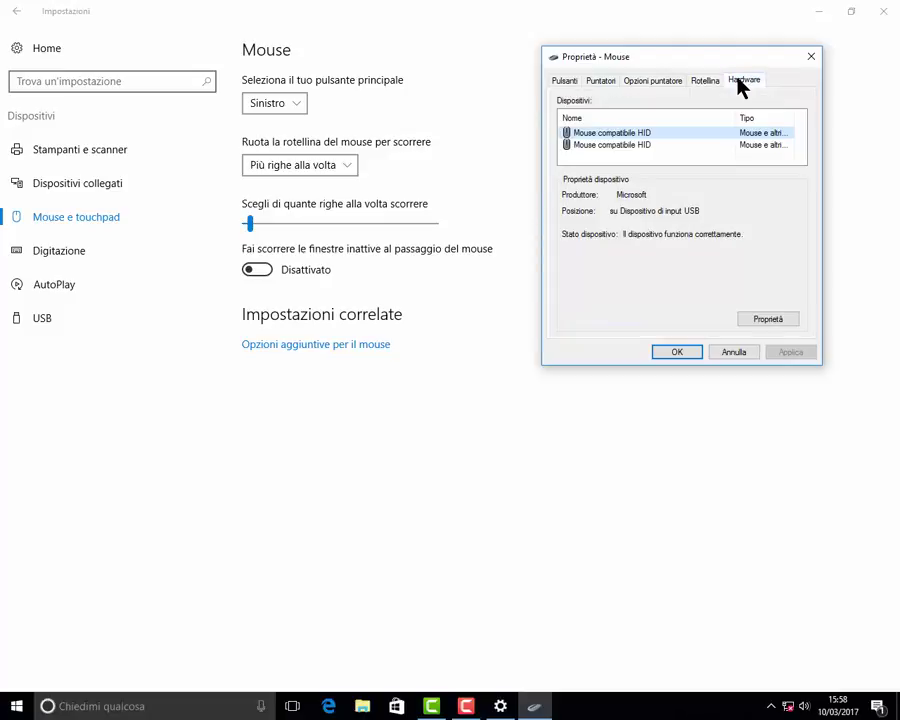
click(731, 355)
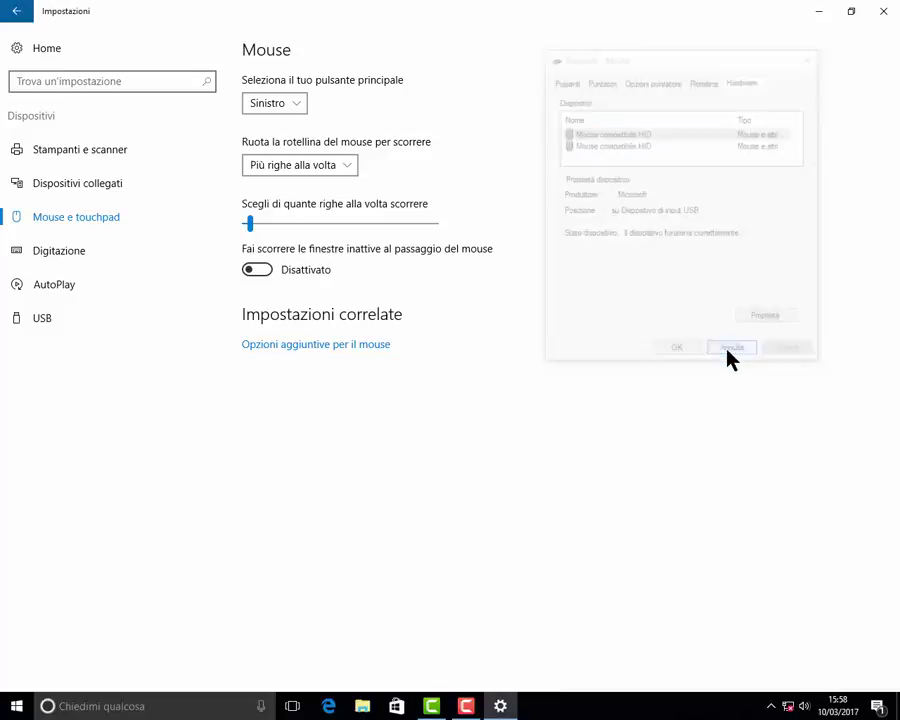
Turn the highlighting of spelling errors off and back on in the typing settings
click(82, 260)
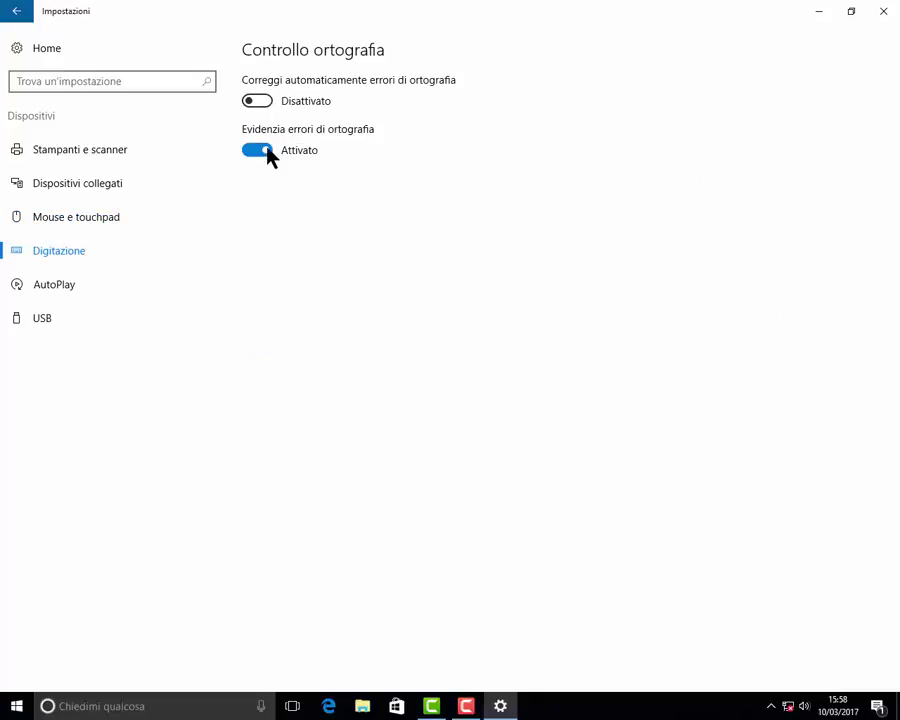
click(260, 152)
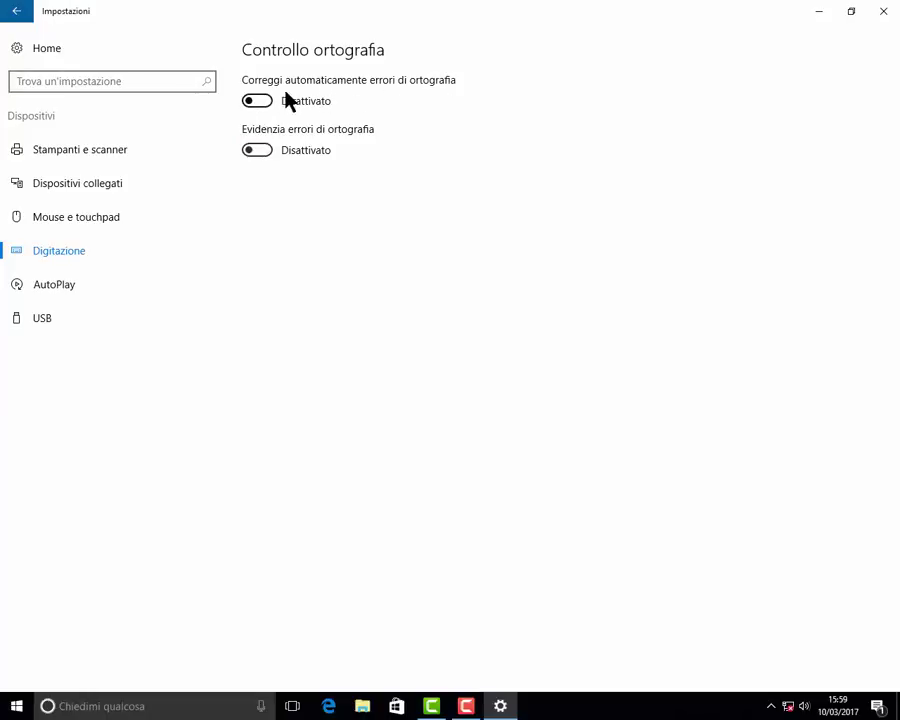
click(261, 151)
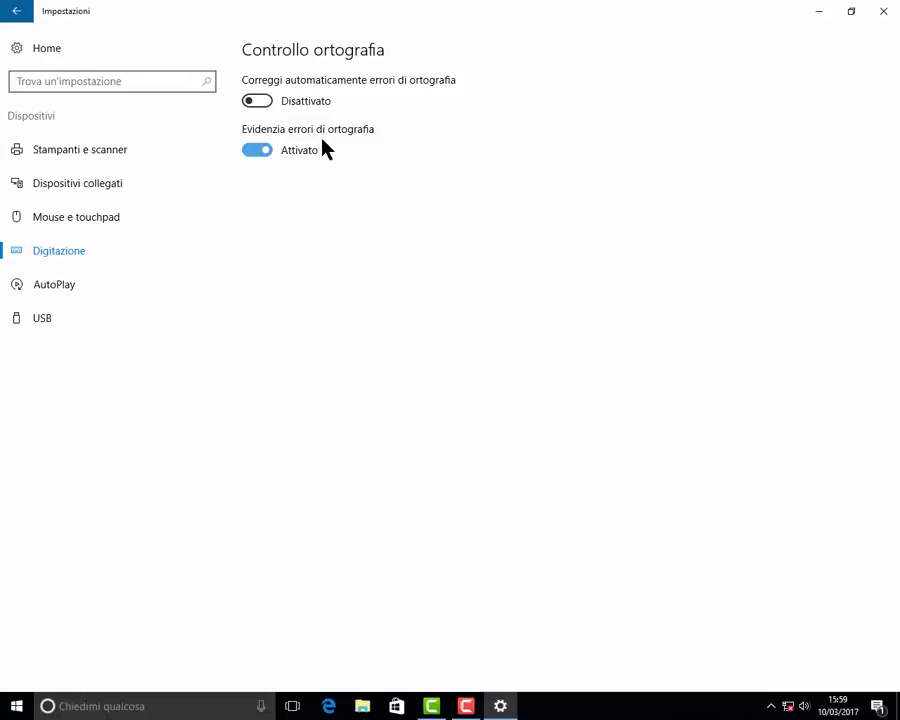
Turn AutoPlay for all media and devices off and back on
click(53, 287)
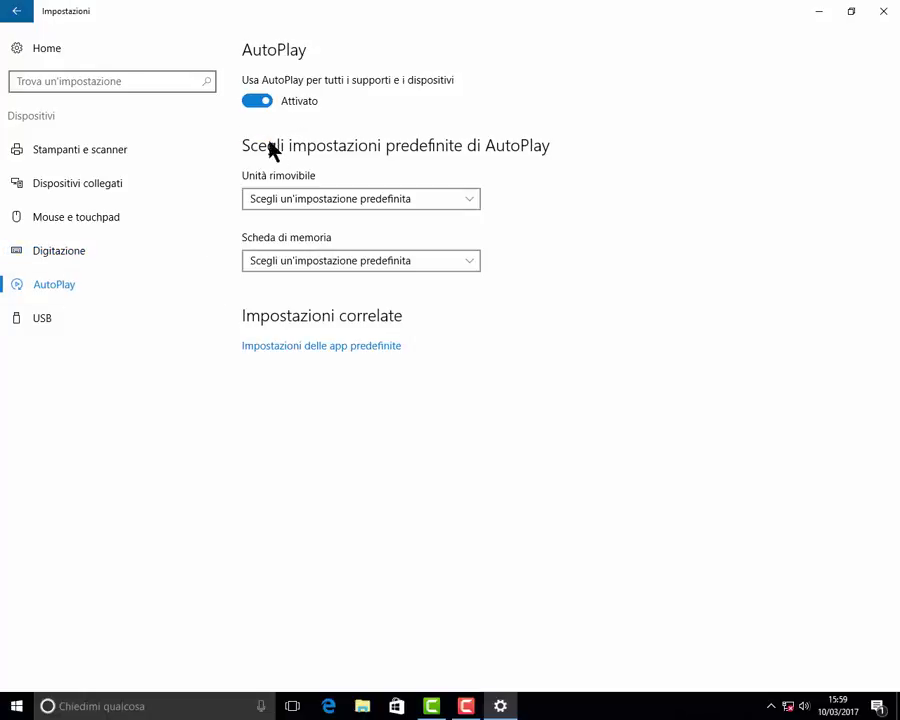
click(257, 103)
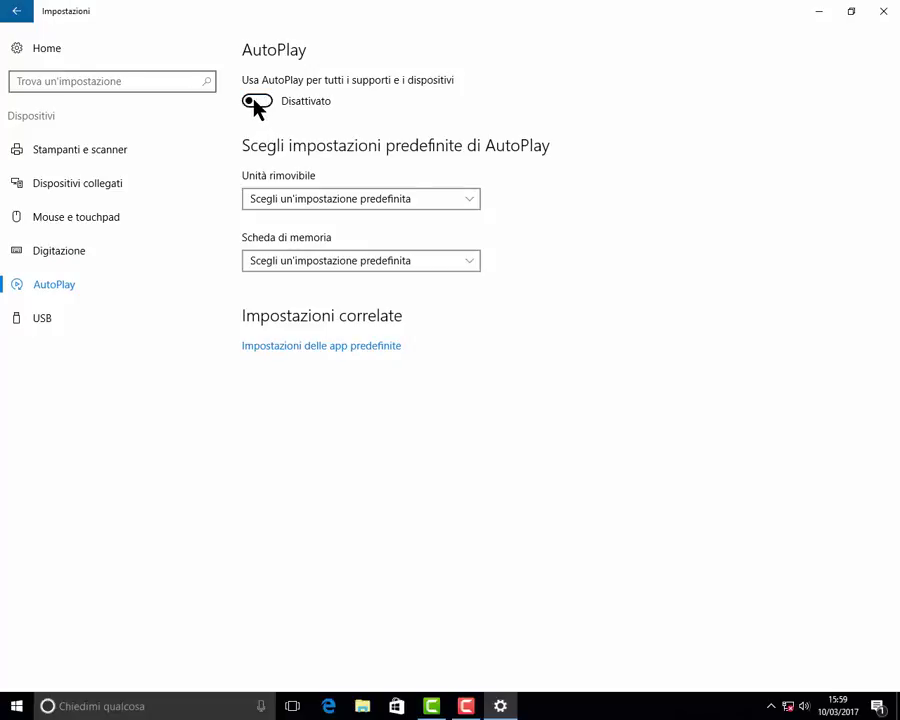
click(262, 103)
View the AutoPlay default choices for removable drives and memory cards, and check the related default app settings
click(474, 207)
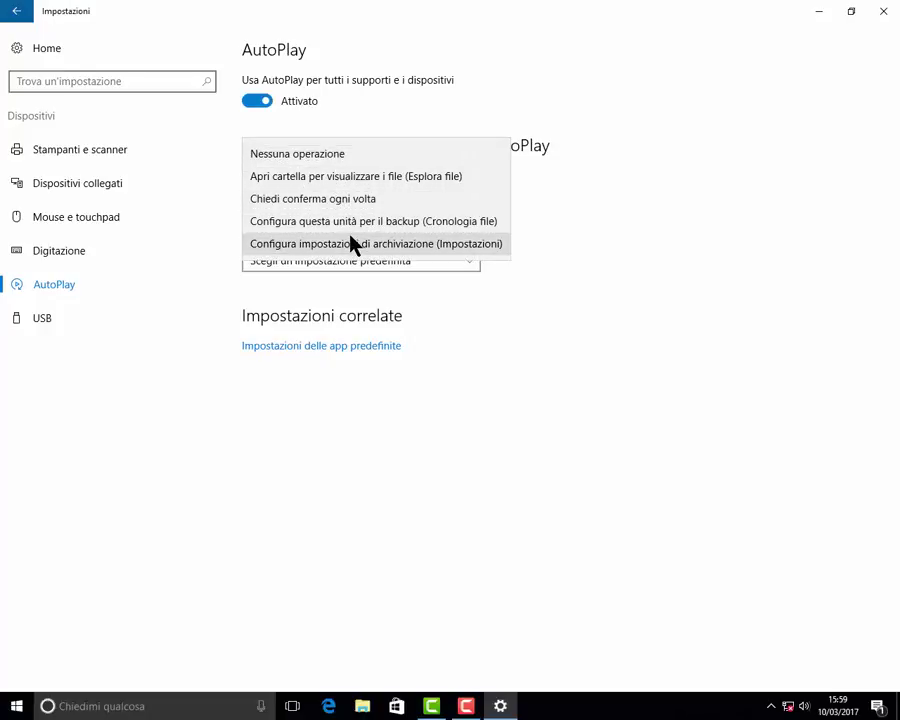
click(575, 249)
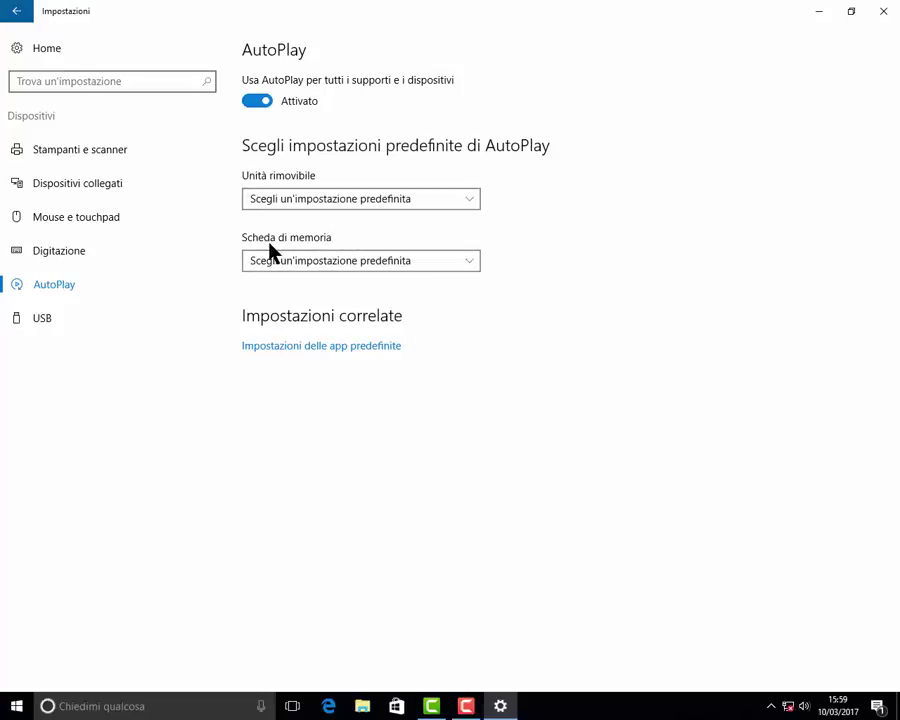
click(471, 266)
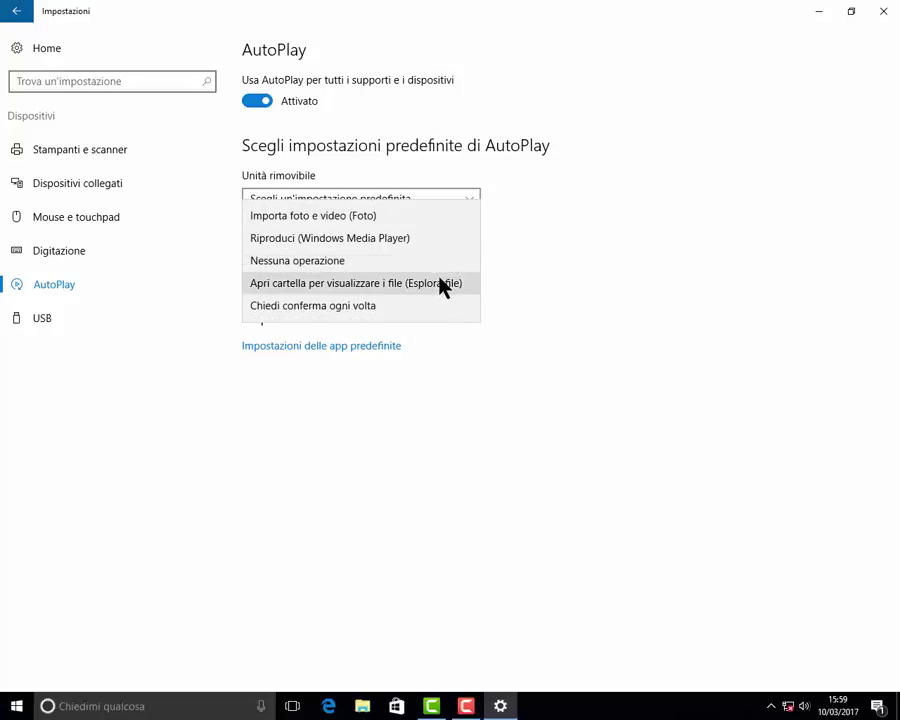
click(514, 283)
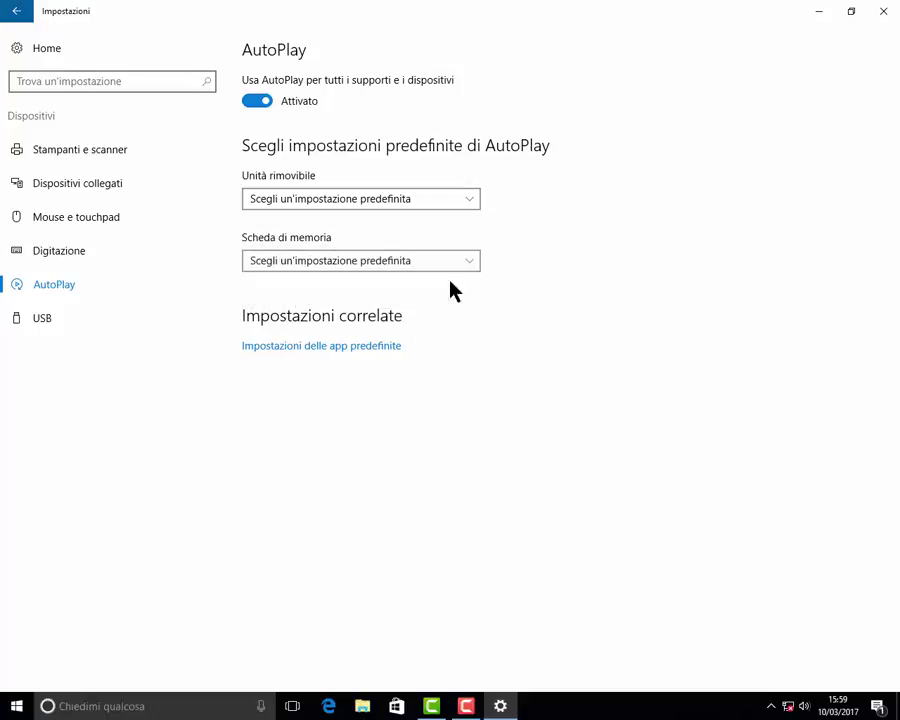
click(299, 350)
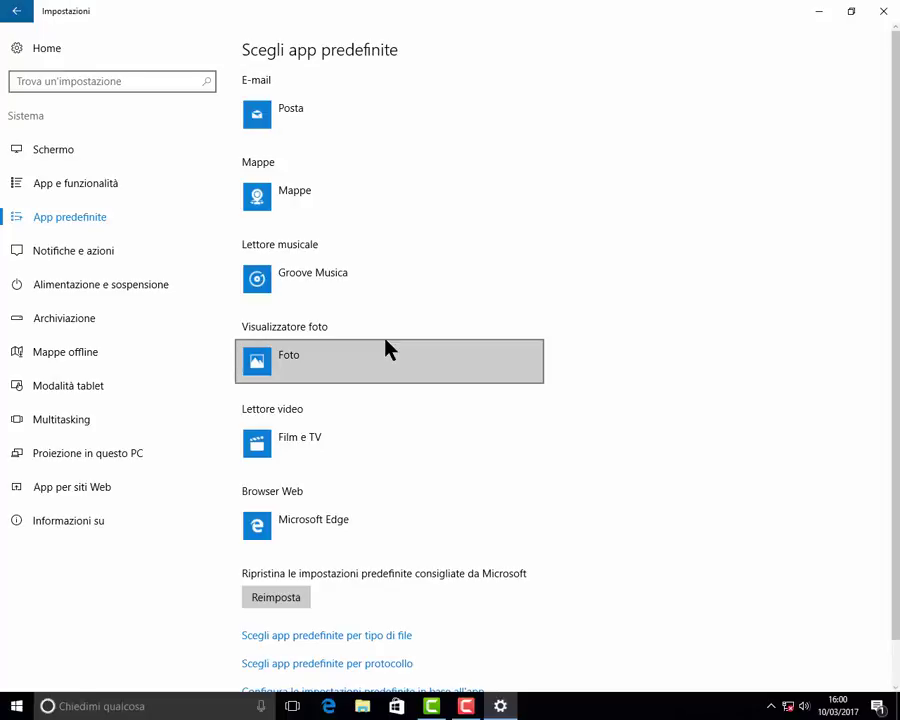
click(16, 13)
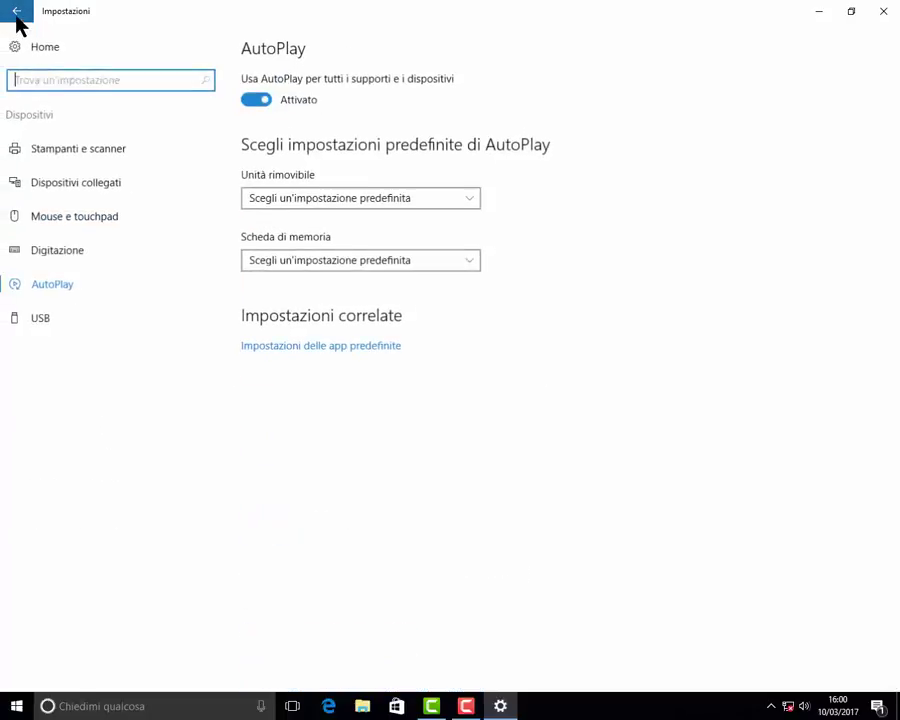
Turn the notification about USB connection problems off and back on
click(42, 320)
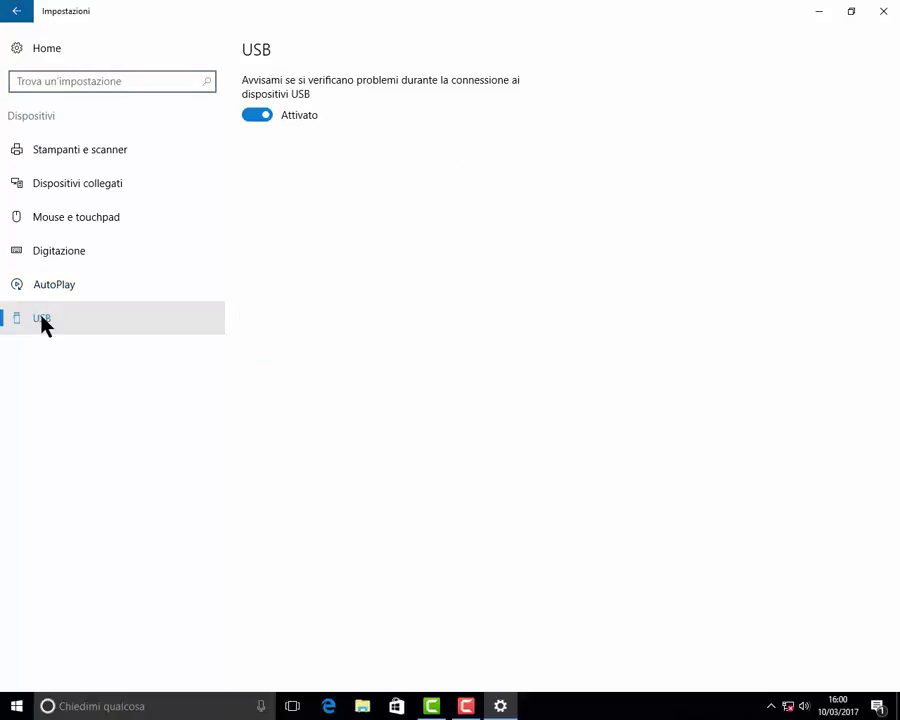
click(259, 117)
click(259, 118)
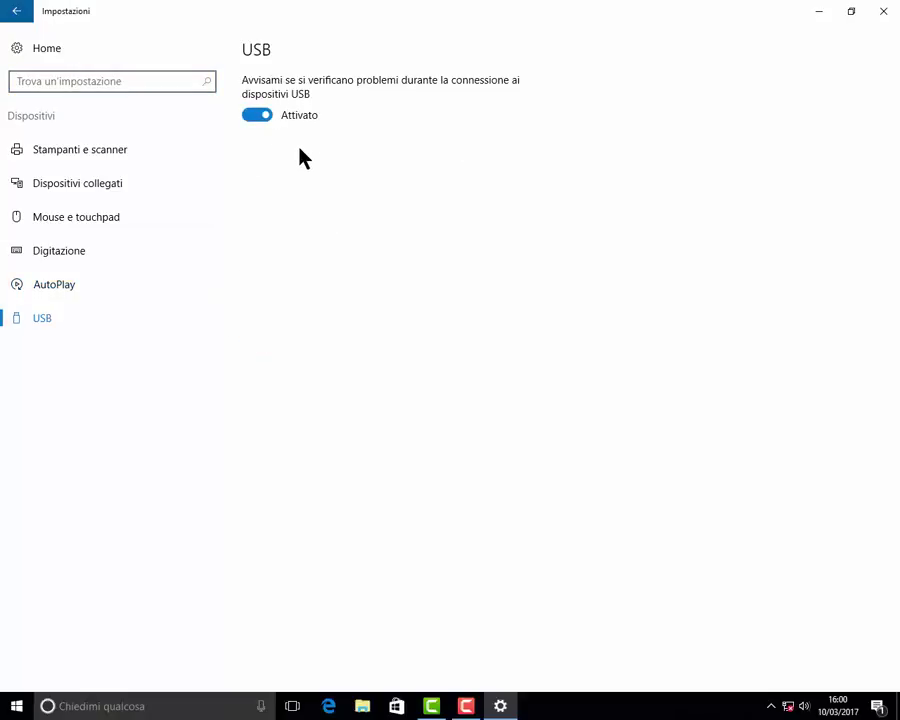